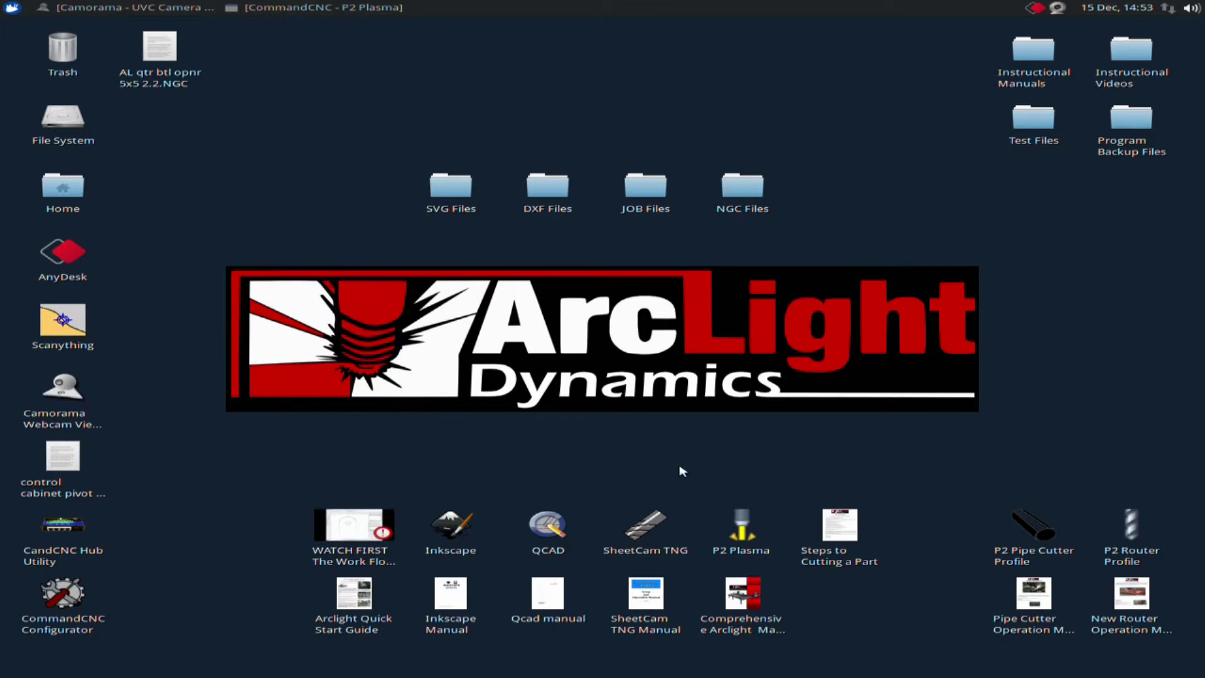
Launch SheetCam TNG and start a new shape from the shape cutting library
double_click(646, 530)
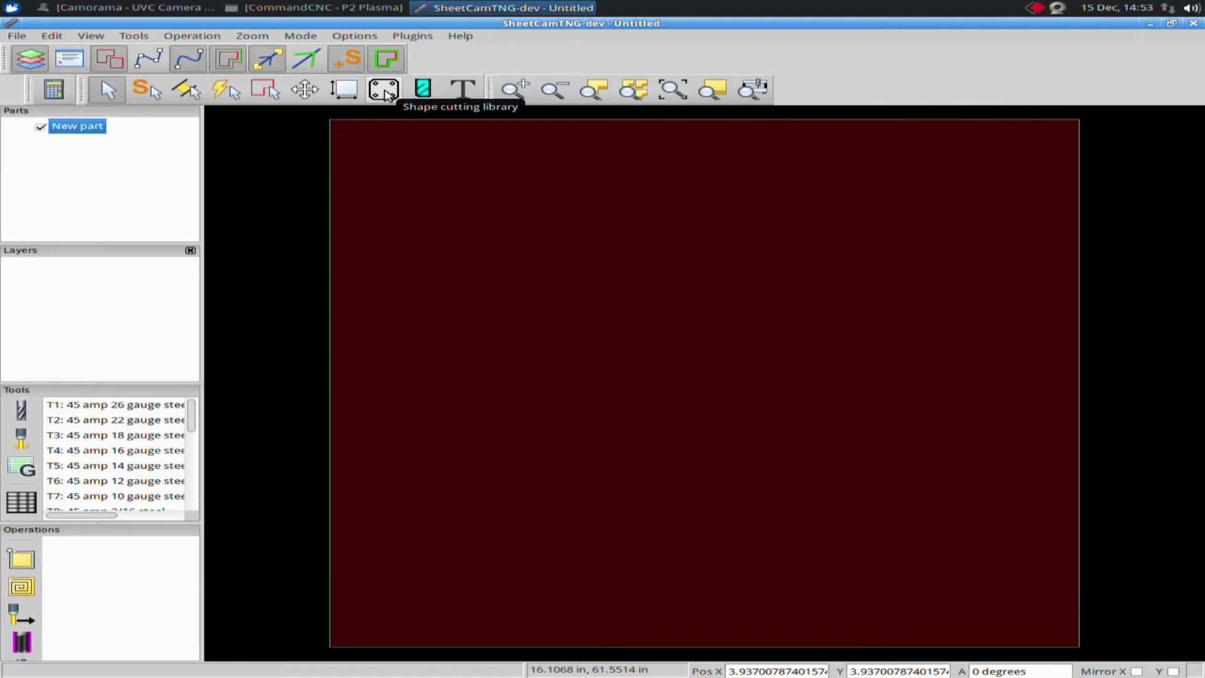
click(384, 92)
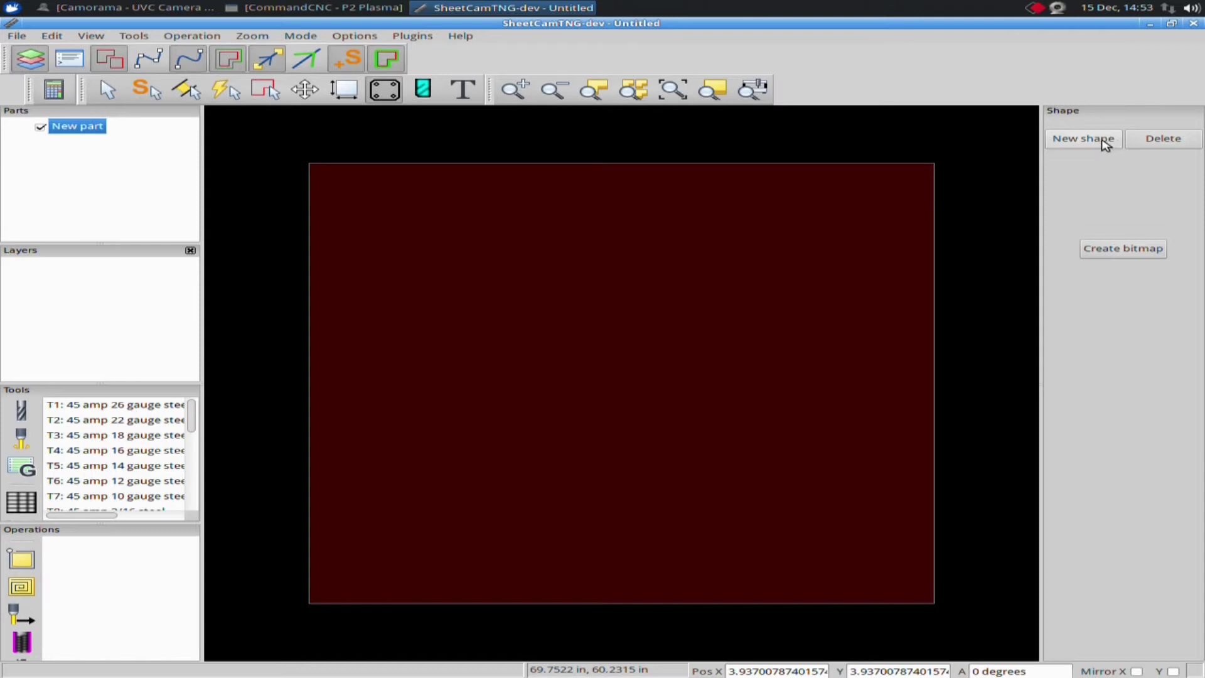
click(1106, 145)
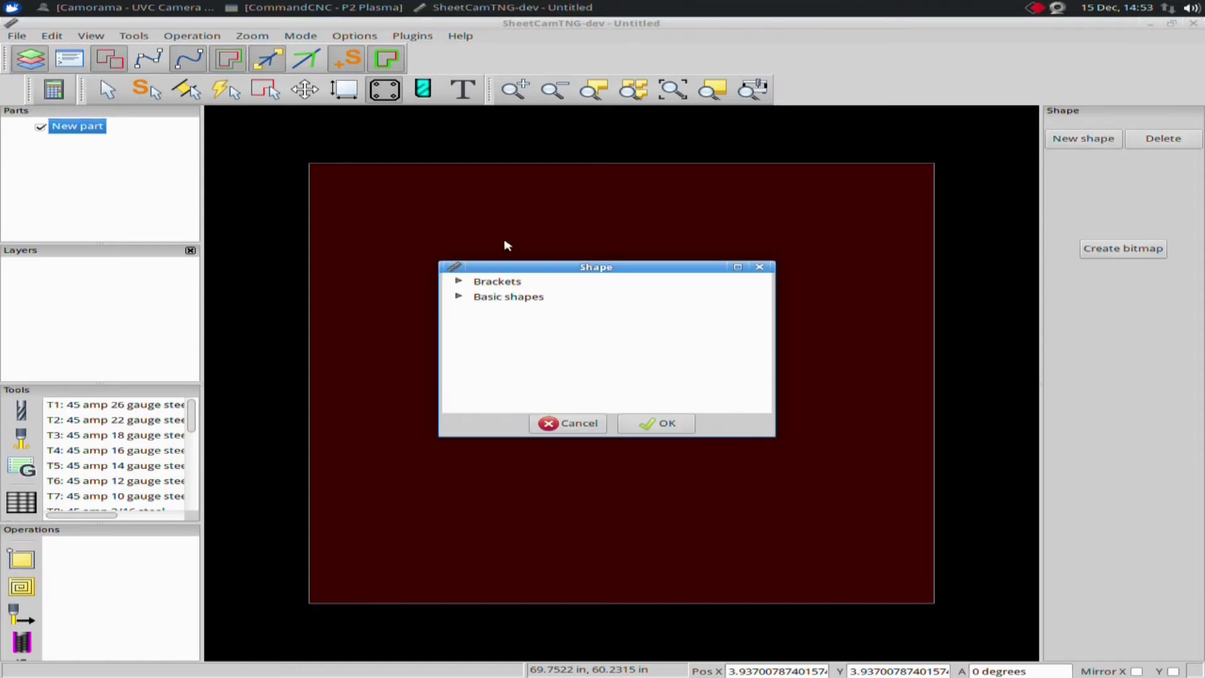
Choose the Rectangle from the basic shapes and place it at the sheet's lower-left corner
click(518, 288)
double_click(518, 288)
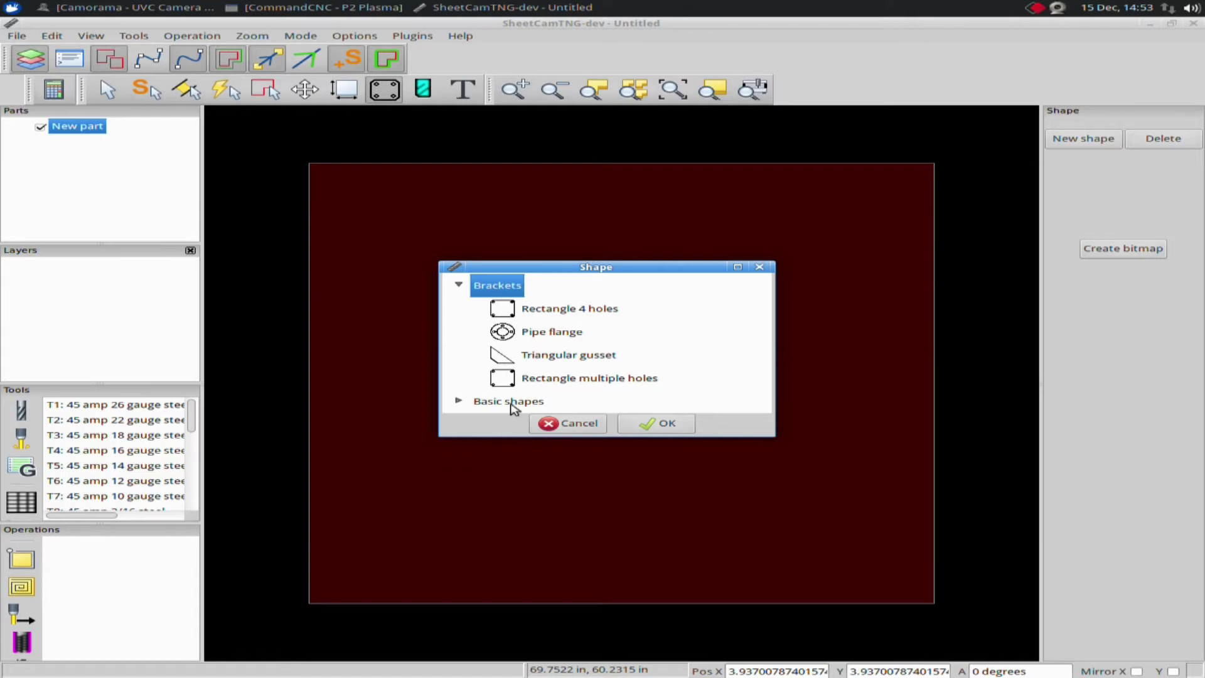
double_click(512, 403)
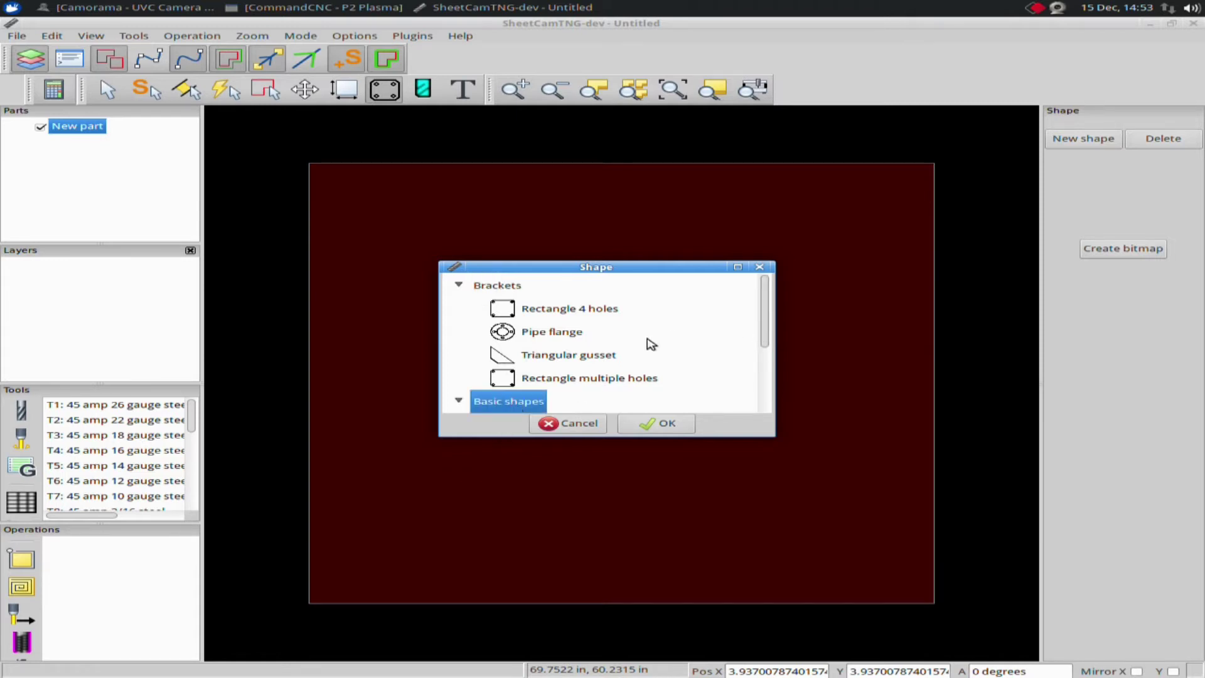
scroll(645, 344, down, 3)
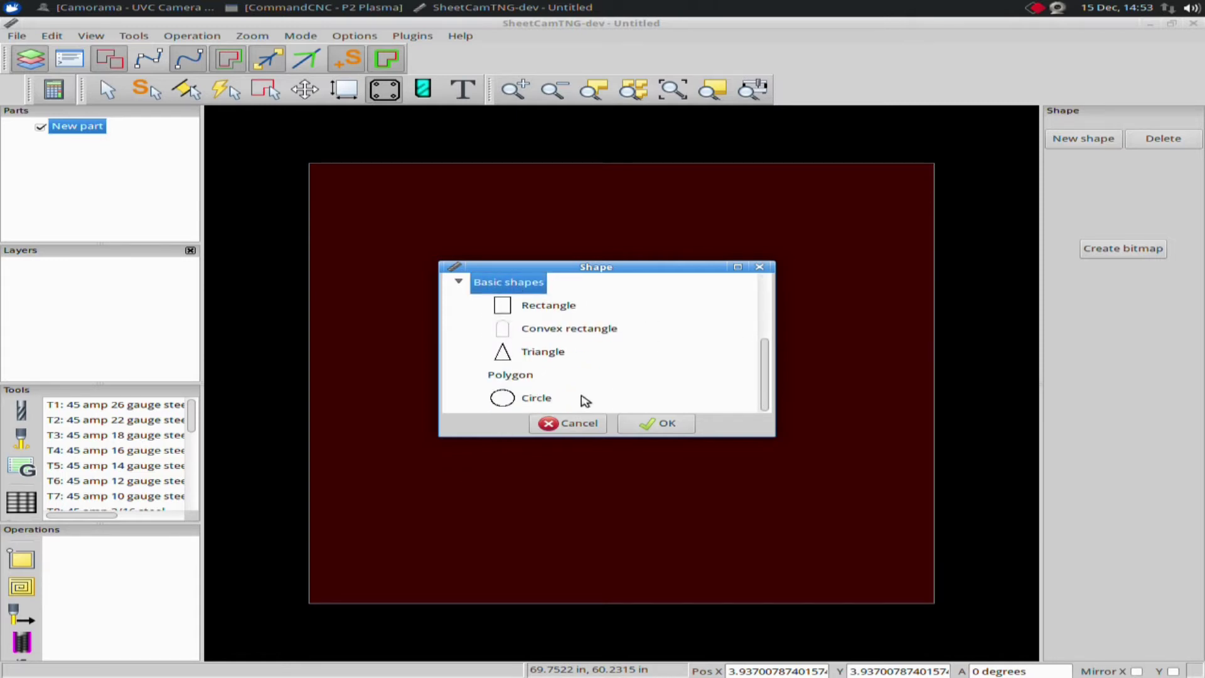
scroll(581, 400, up, 1)
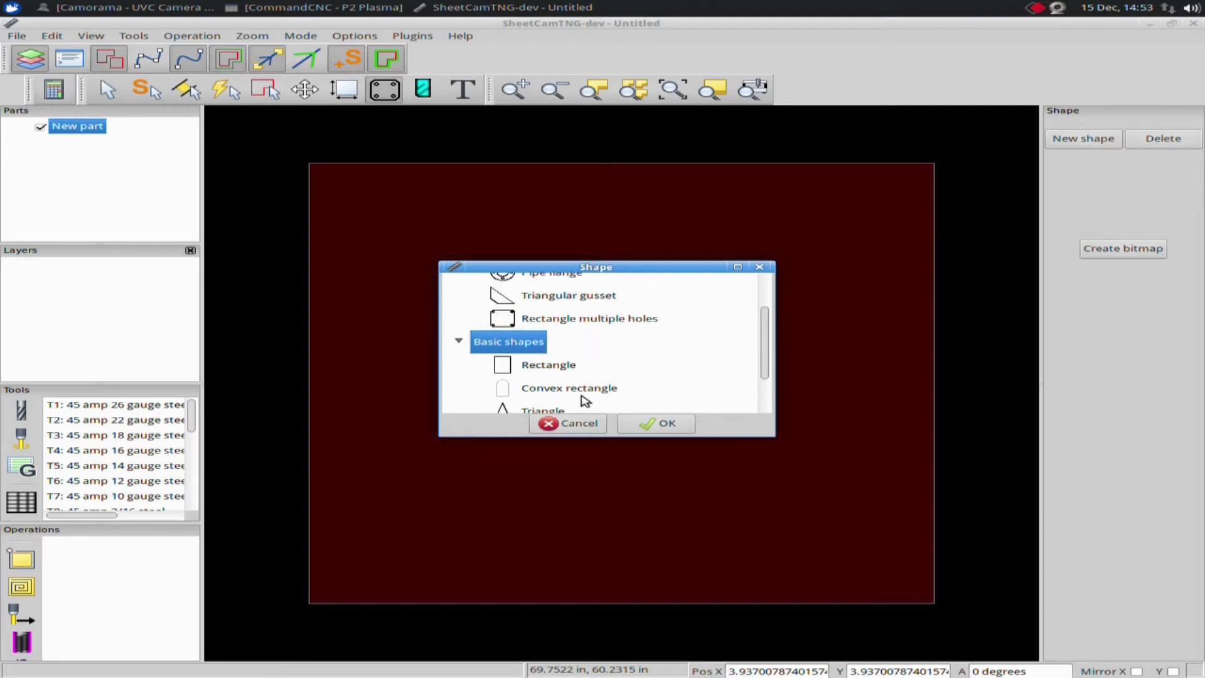
click(552, 366)
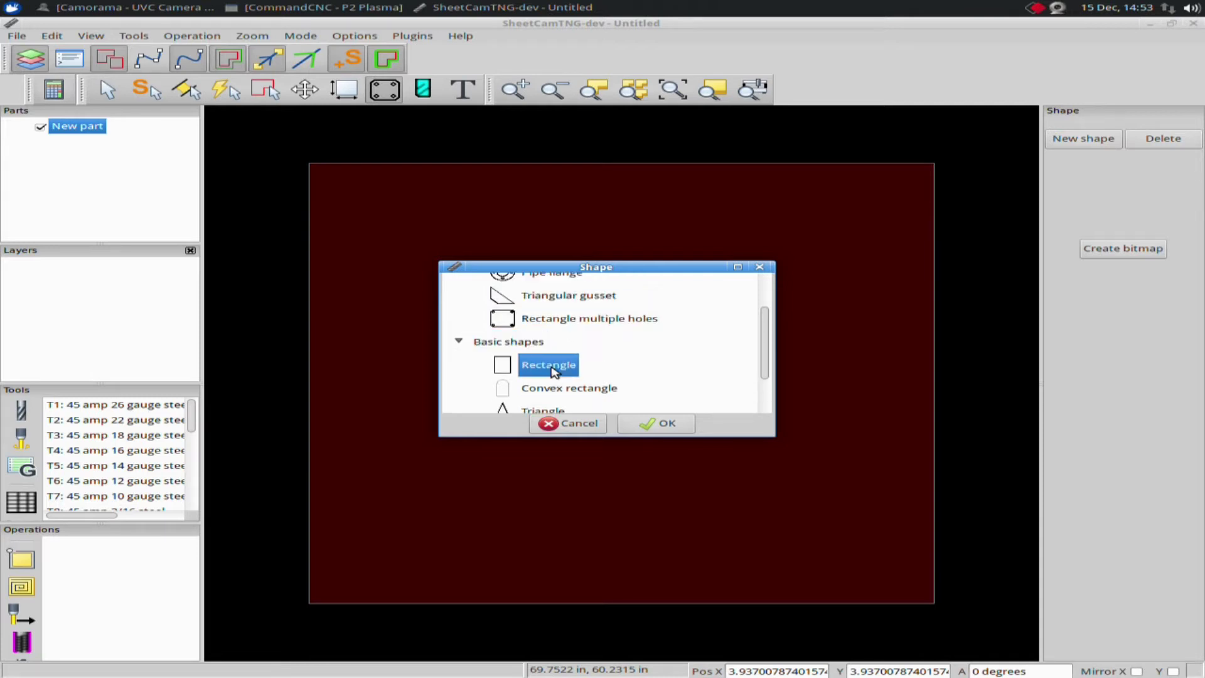
click(653, 423)
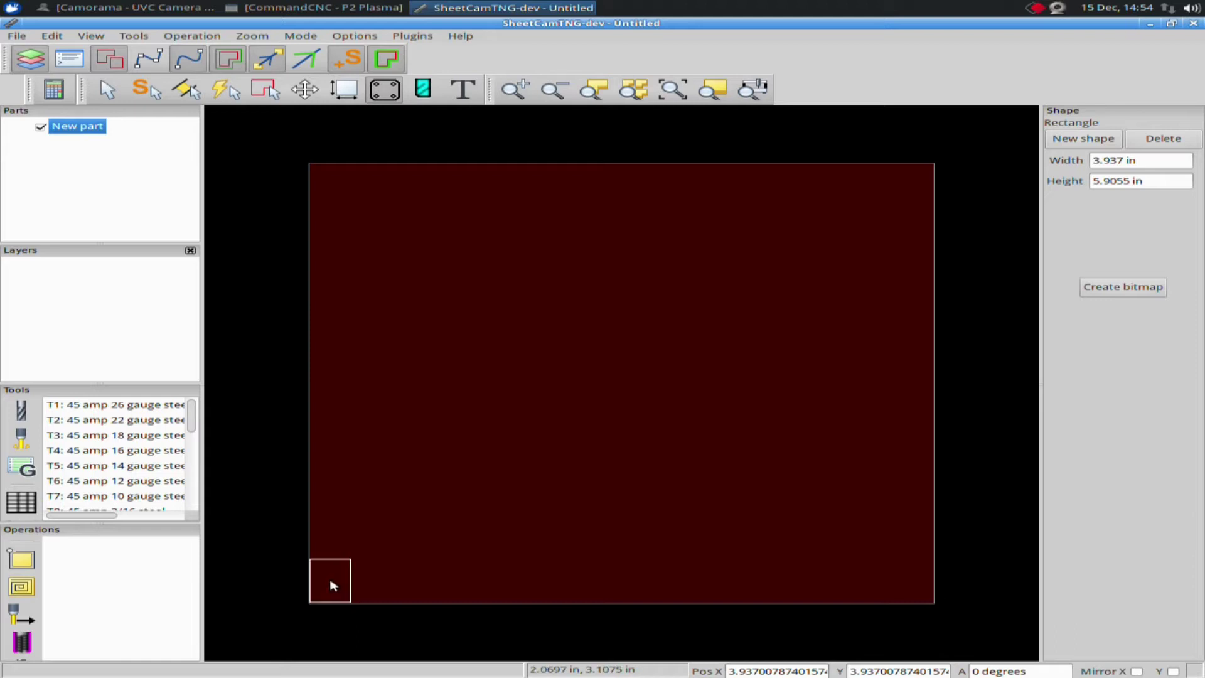
click(332, 585)
Set the rectangle's height to 5 in and width to 3 in, and return to the toolpath view
scroll(321, 615, down, 3)
scroll(303, 624, up, 6)
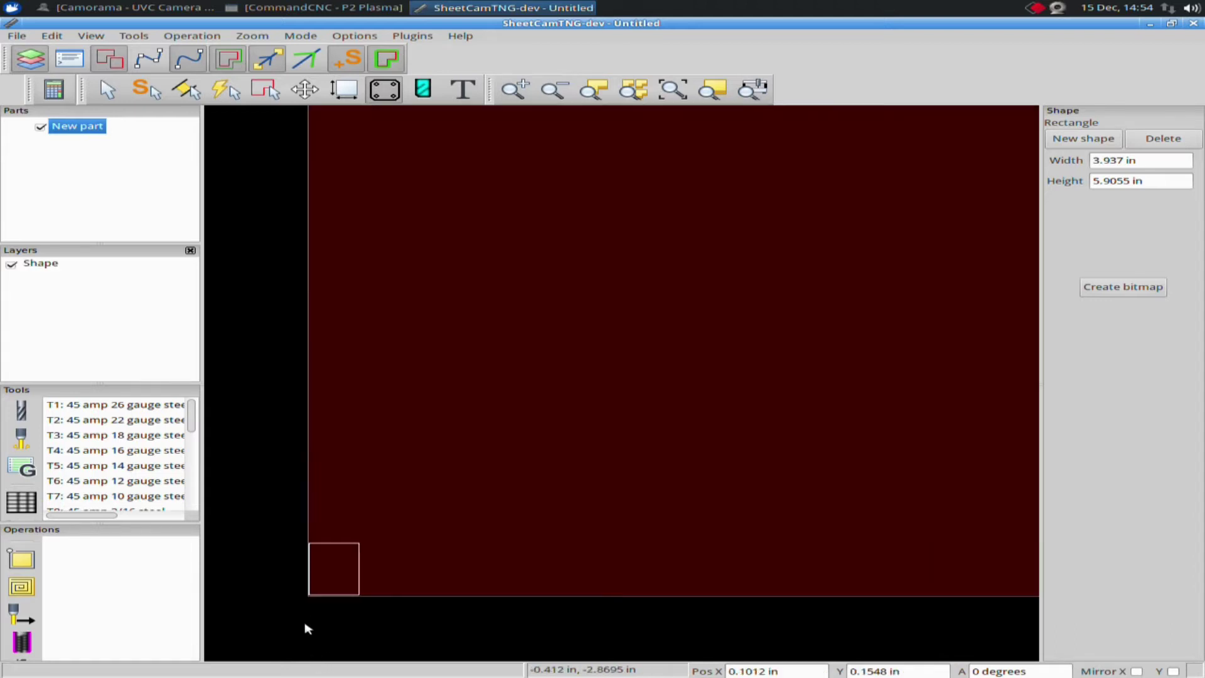
scroll(297, 593, up, 3)
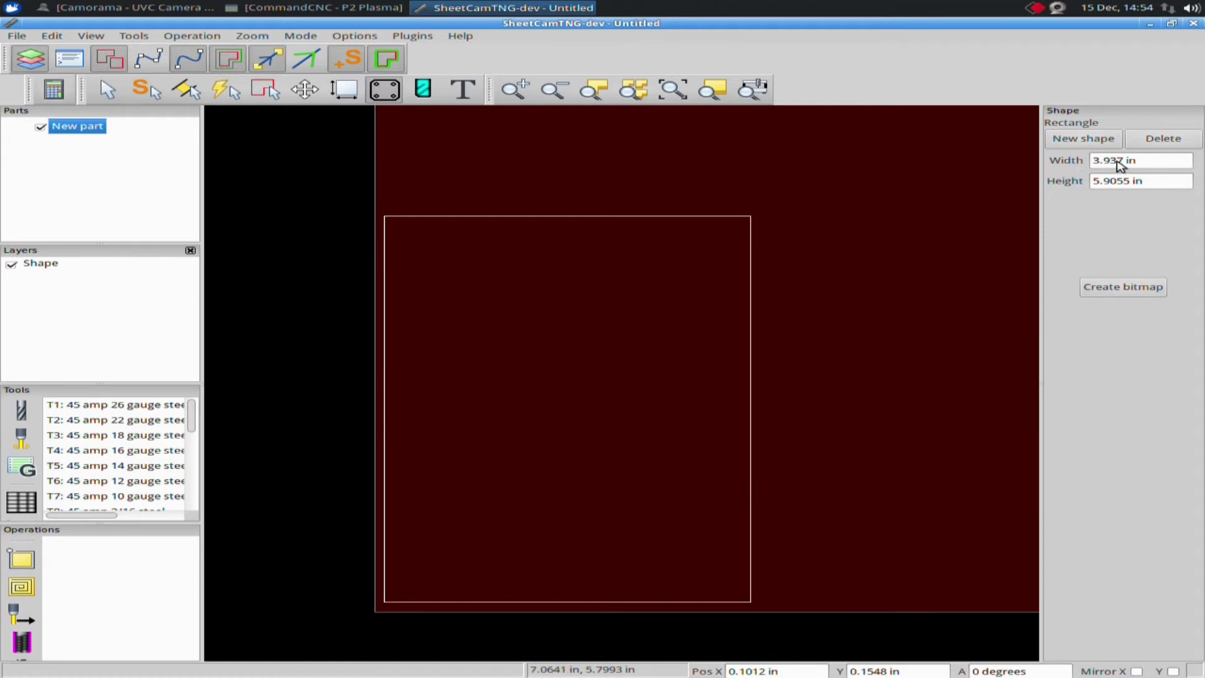
double_click(1117, 182)
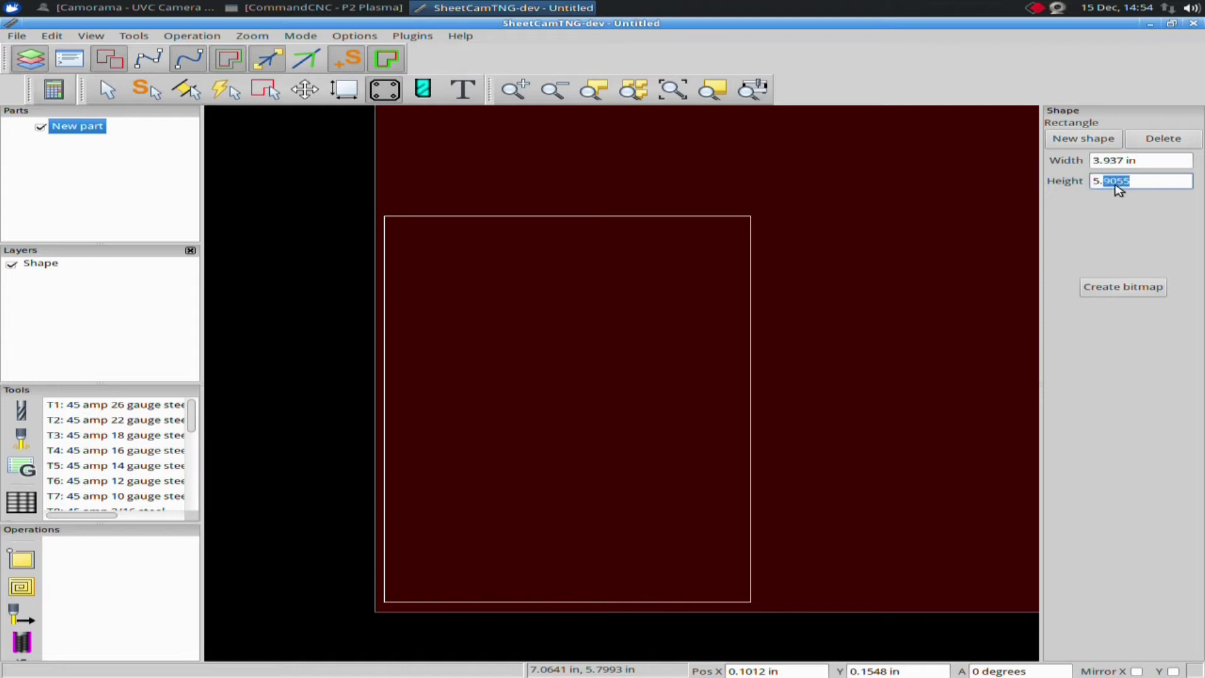
key(BackSpace)
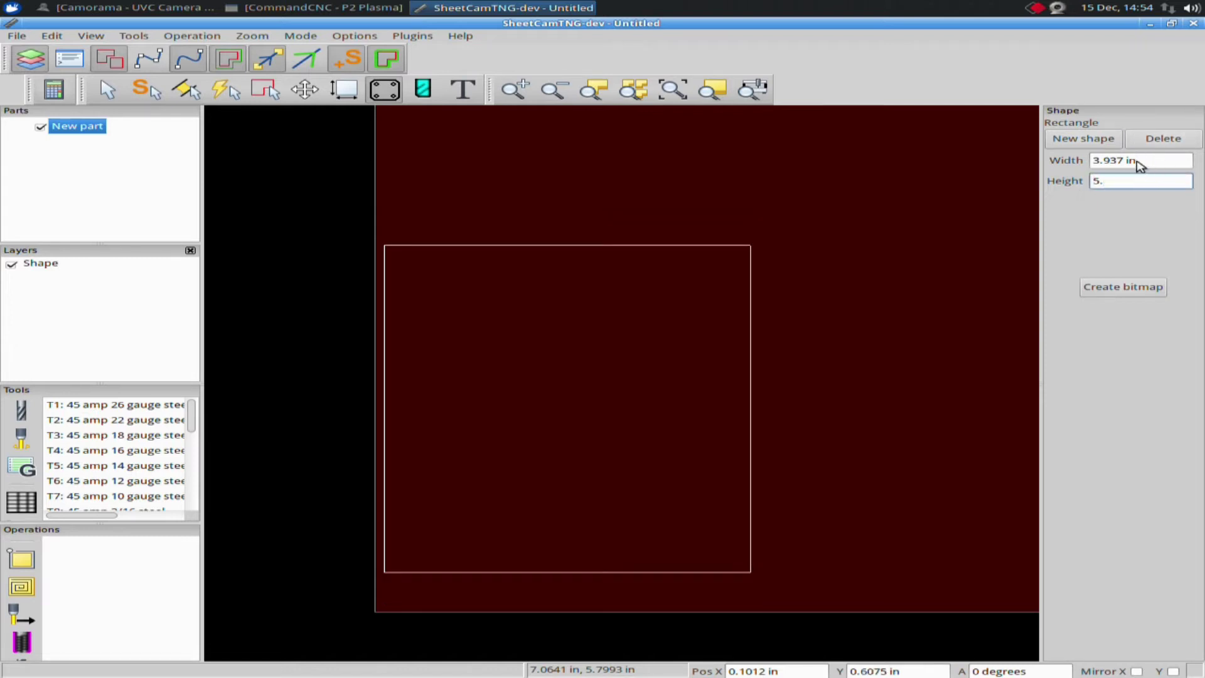
double_click(1136, 162)
key(BackSpace)
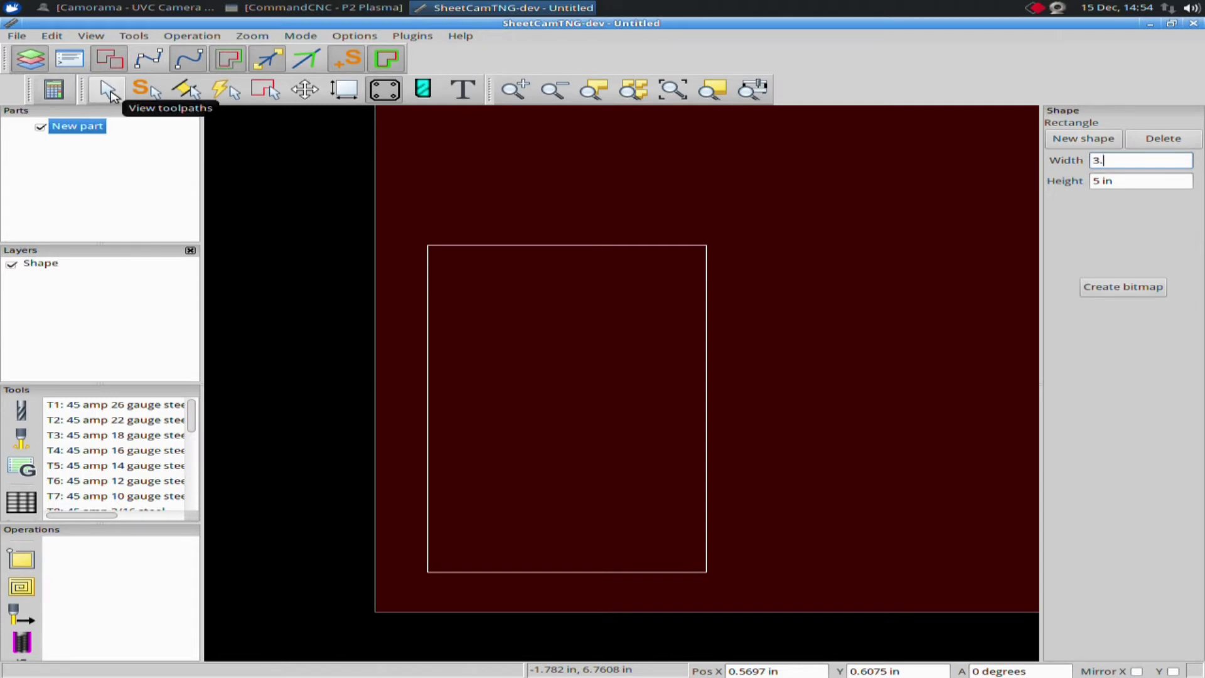
click(108, 90)
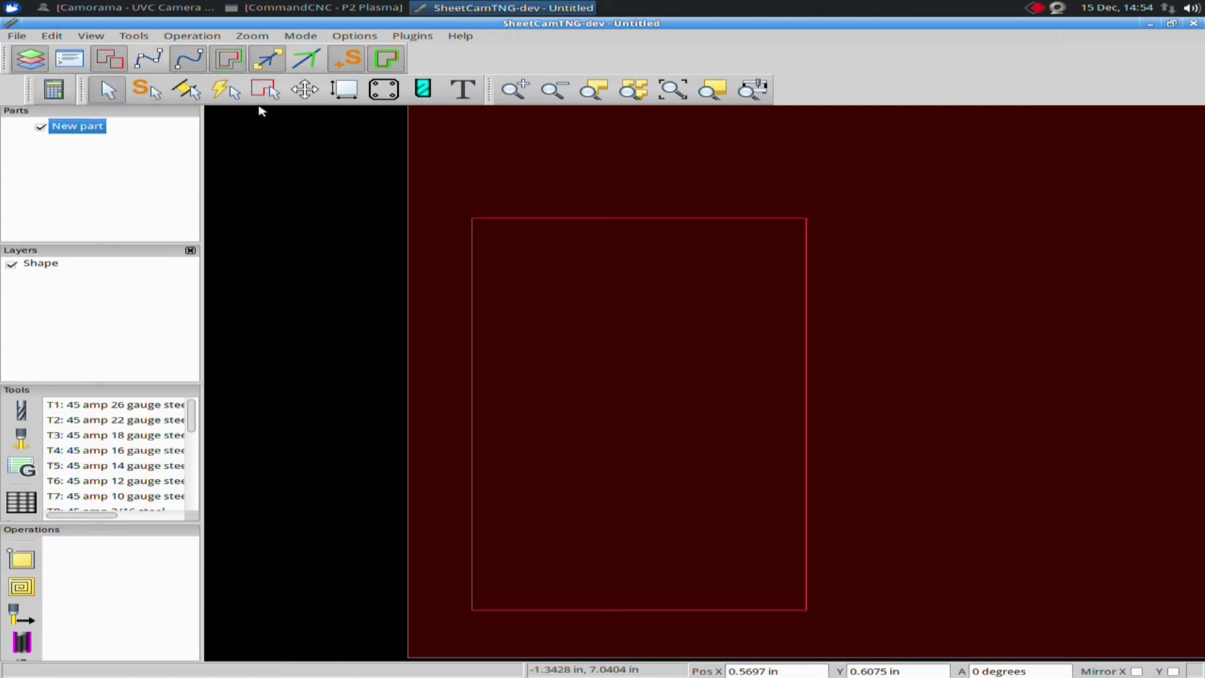
Move the rectangle part snugly into the sheet's lower-left corner, at about X 0.02 in and Y 0.0075 in
click(305, 90)
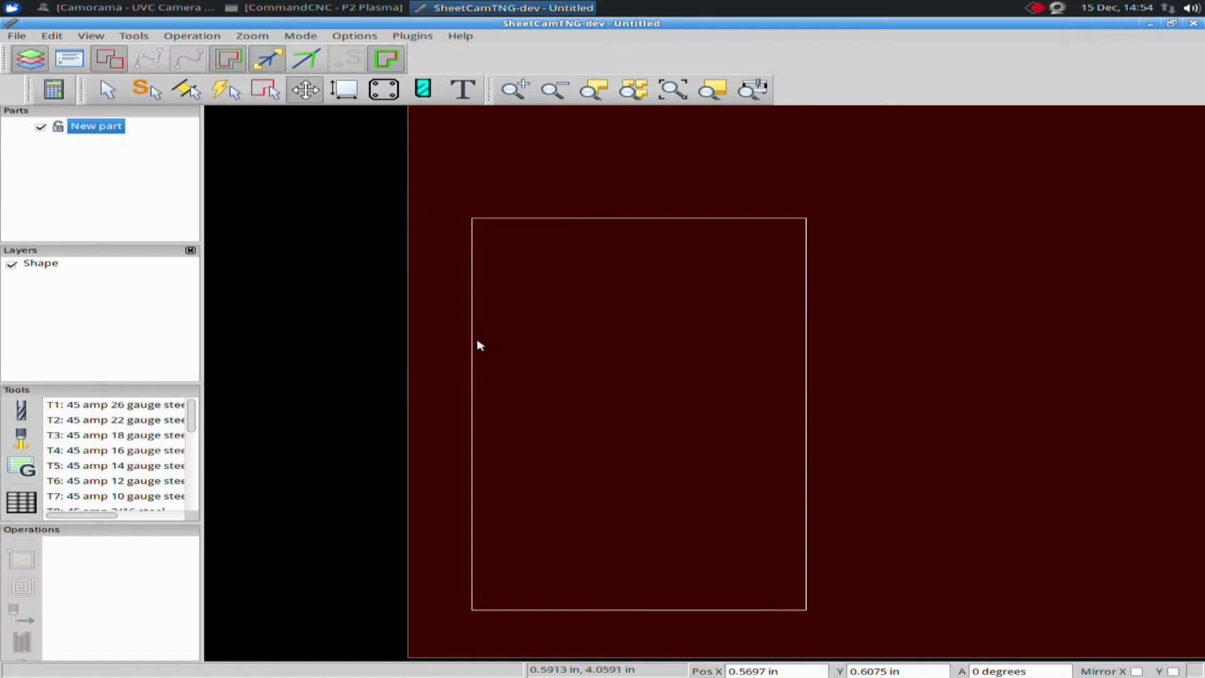
drag(473, 344, 410, 381)
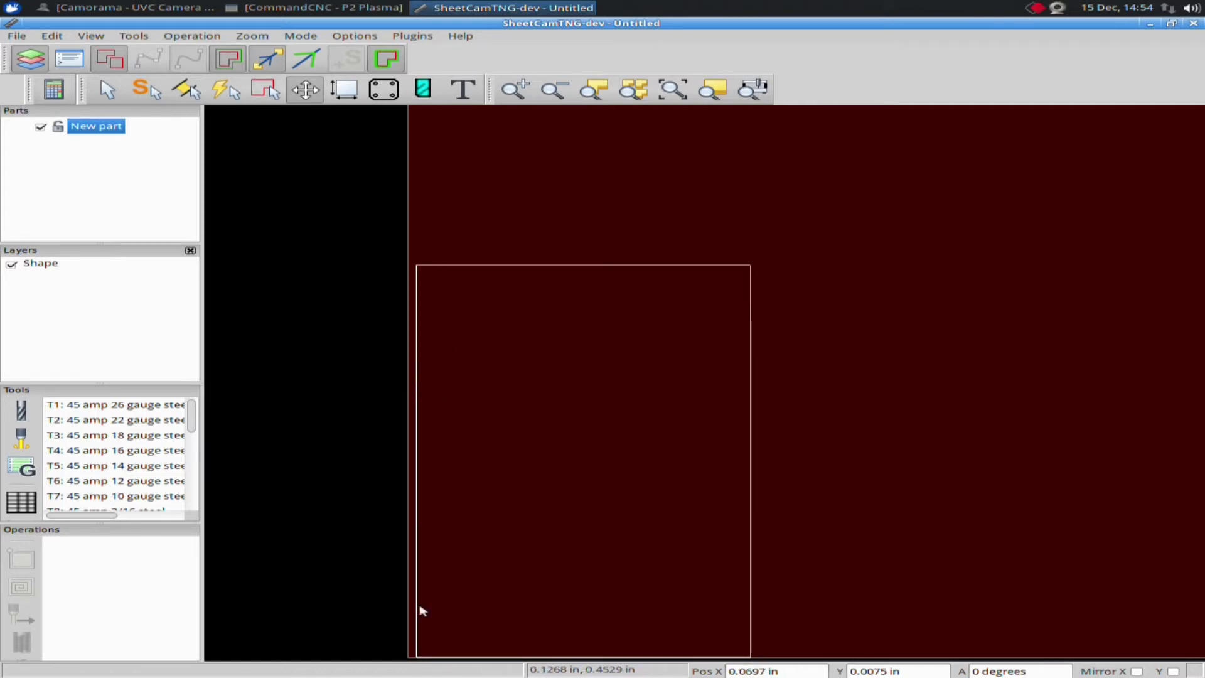
scroll(401, 627, down, 4)
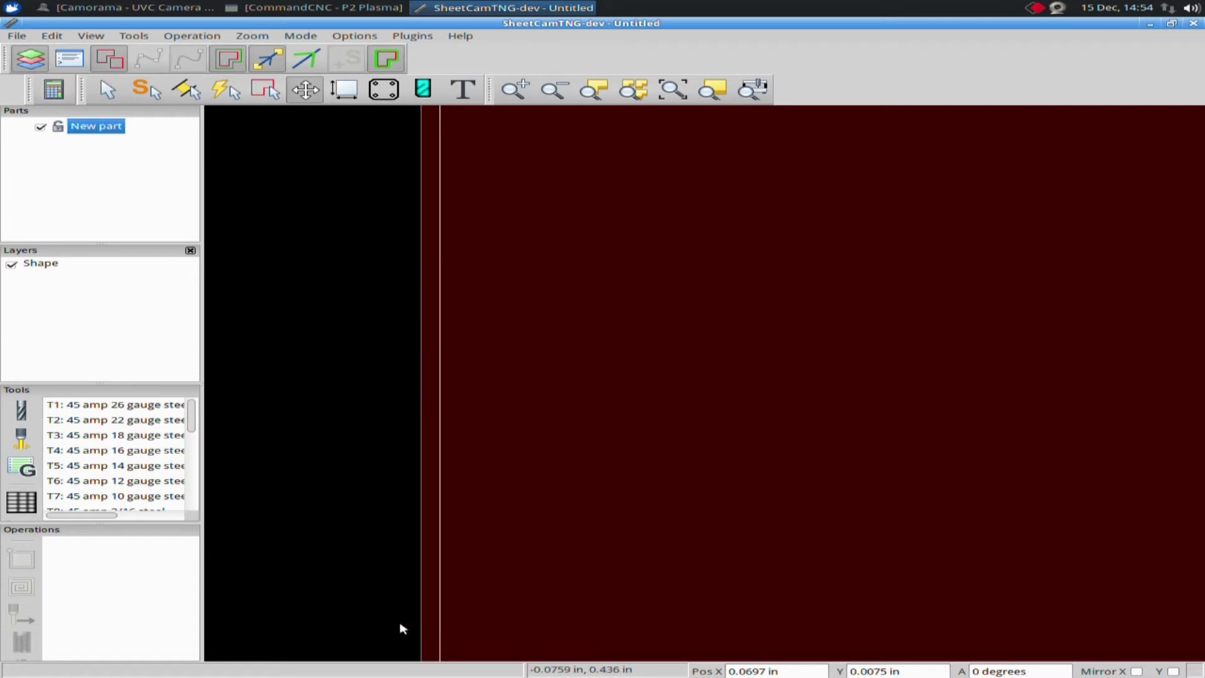
scroll(453, 635, up, 5)
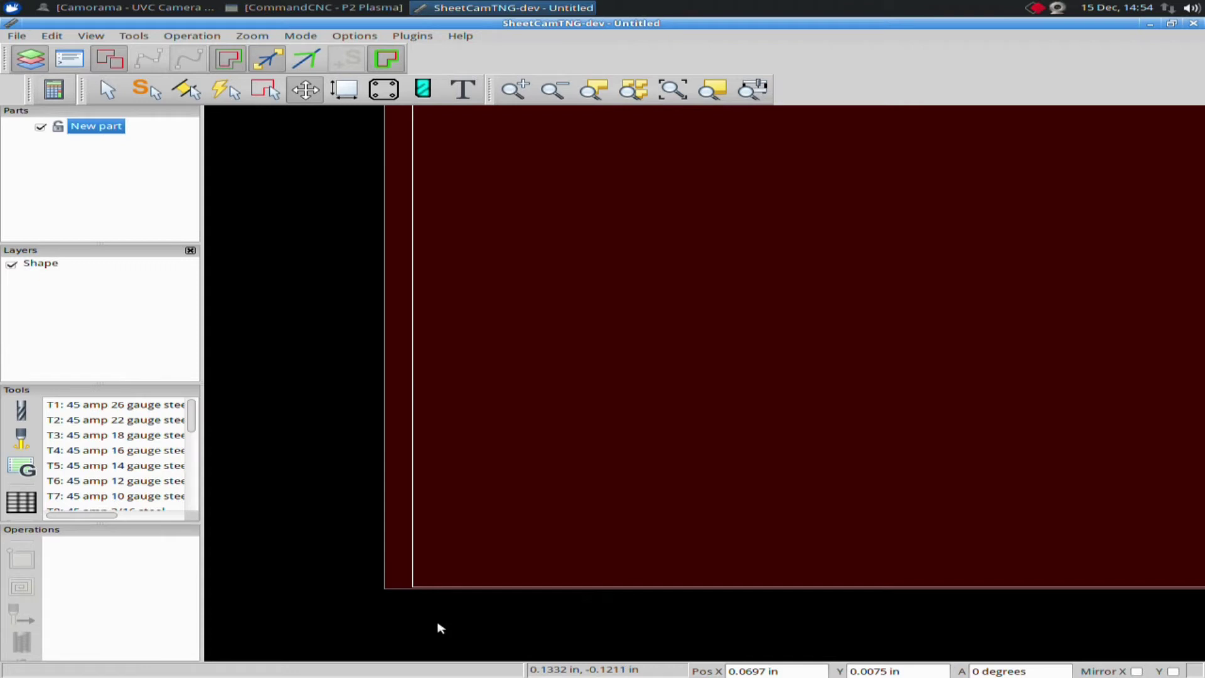
key(Left)
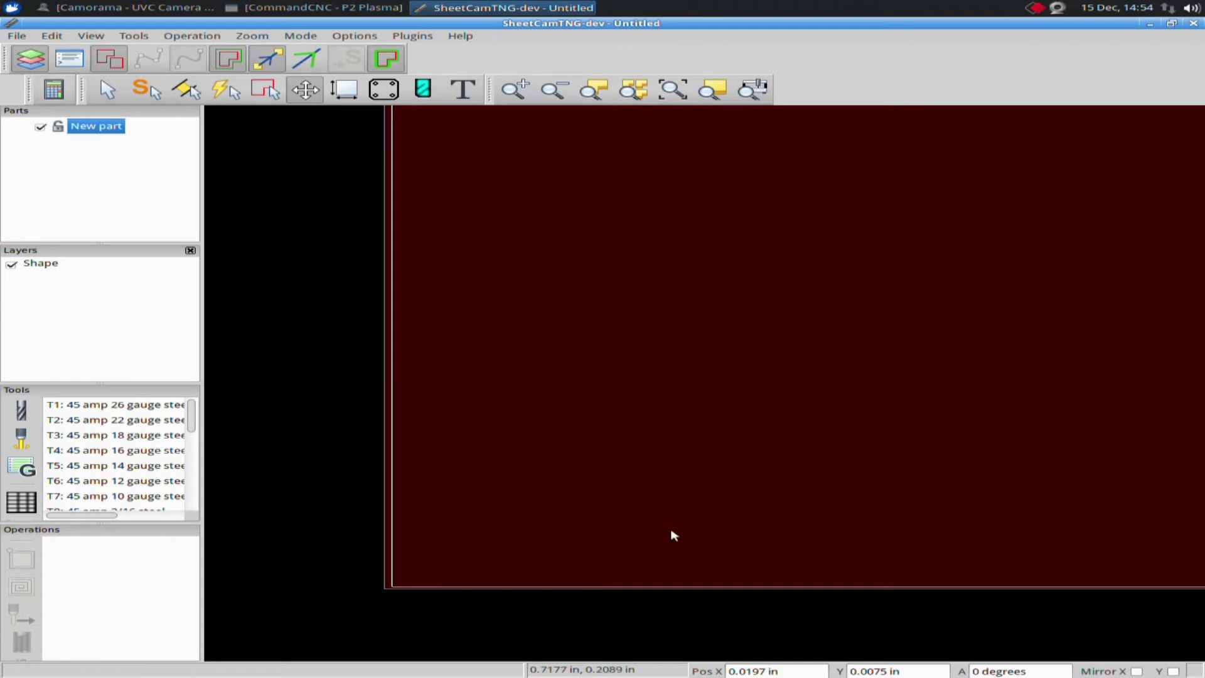
scroll(684, 522, down, 3)
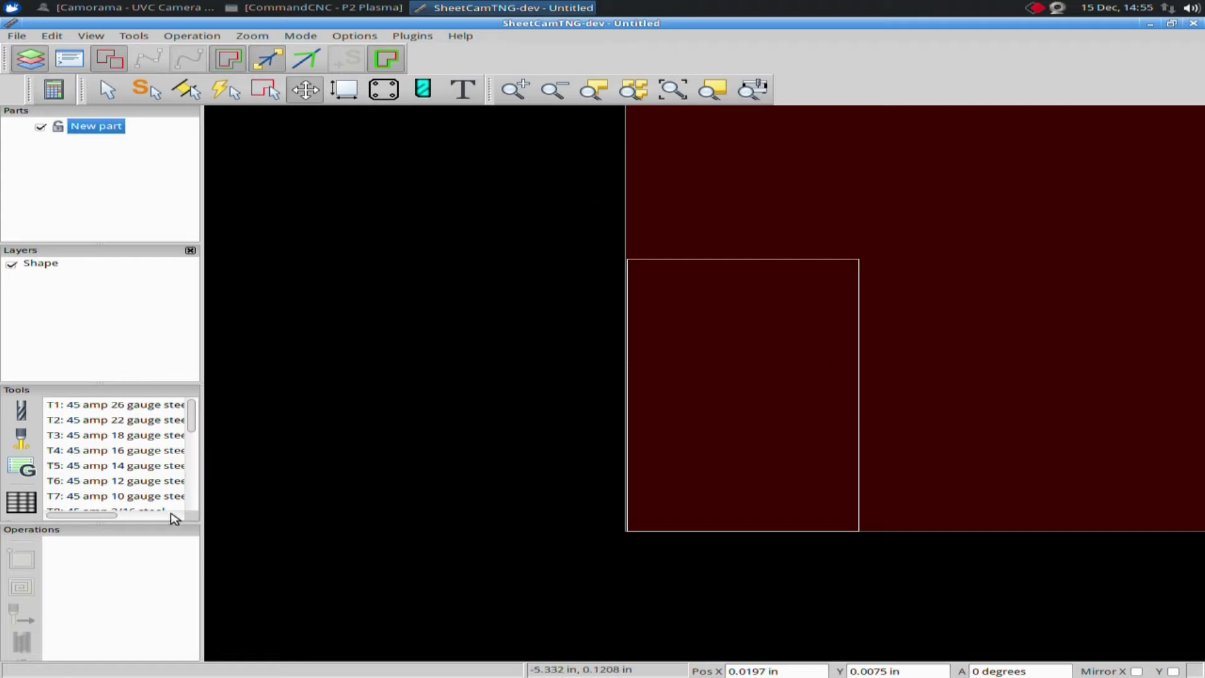
click(109, 92)
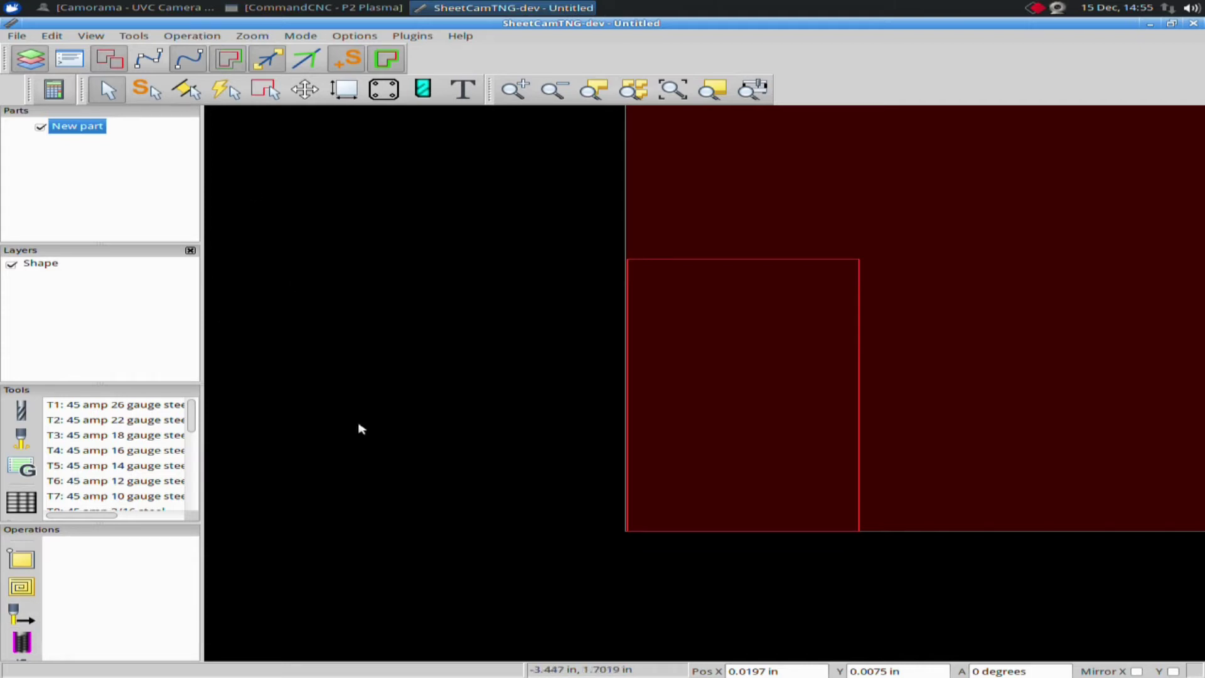
Start a jet cutting operation with an outside offset and assign it to the Shape layer
scroll(22, 625, down, 1)
click(25, 599)
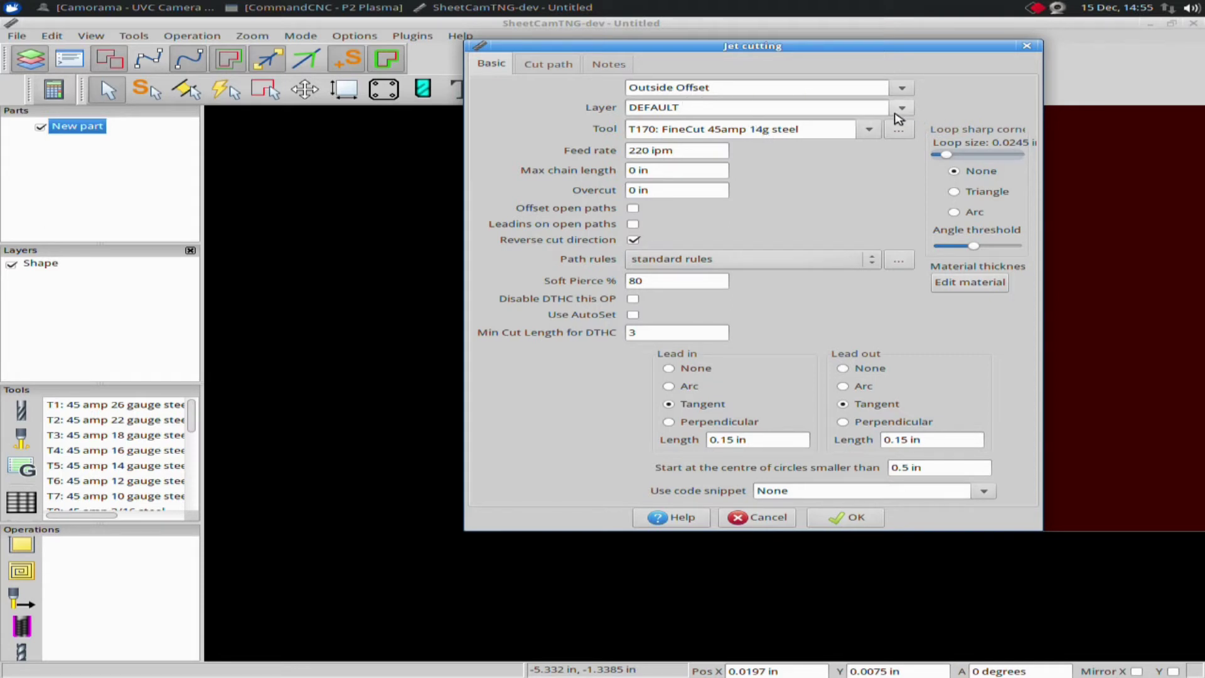
click(906, 108)
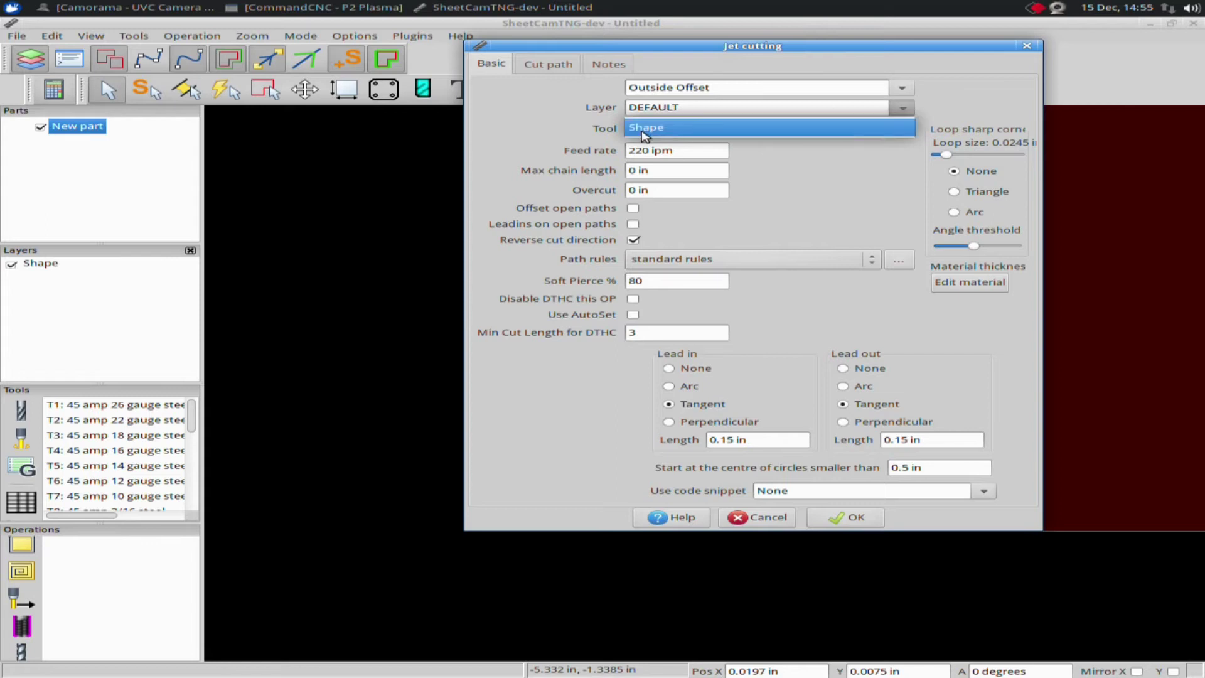
click(642, 131)
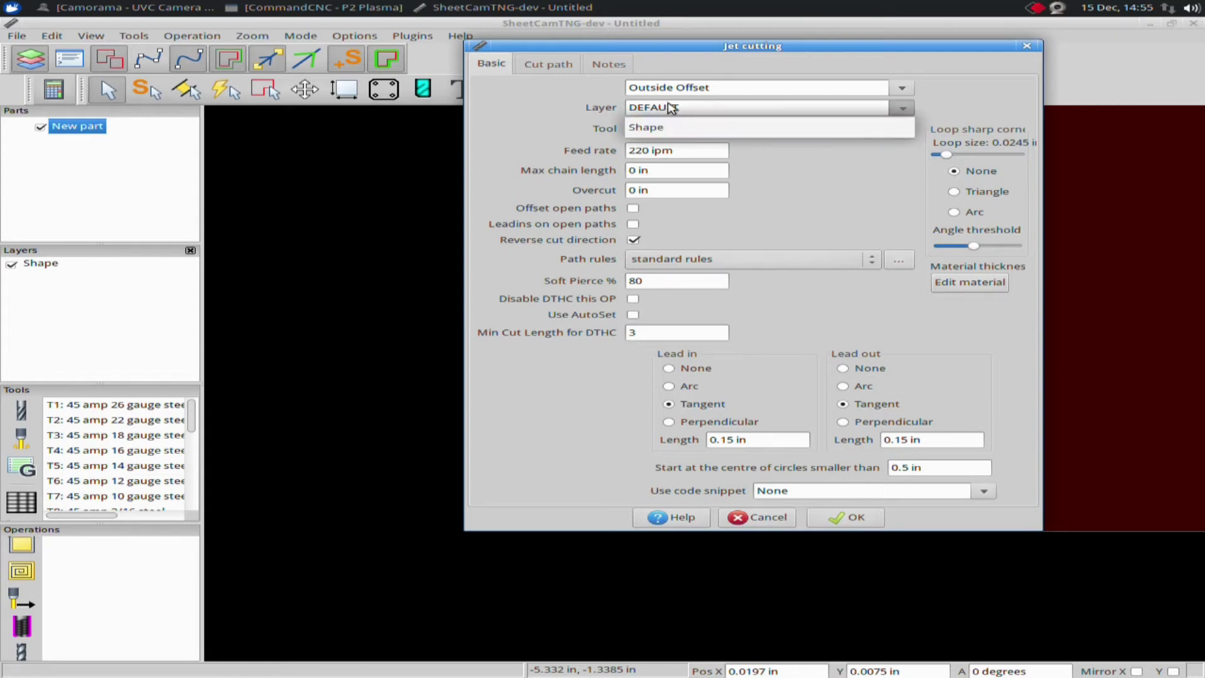
click(671, 108)
click(655, 129)
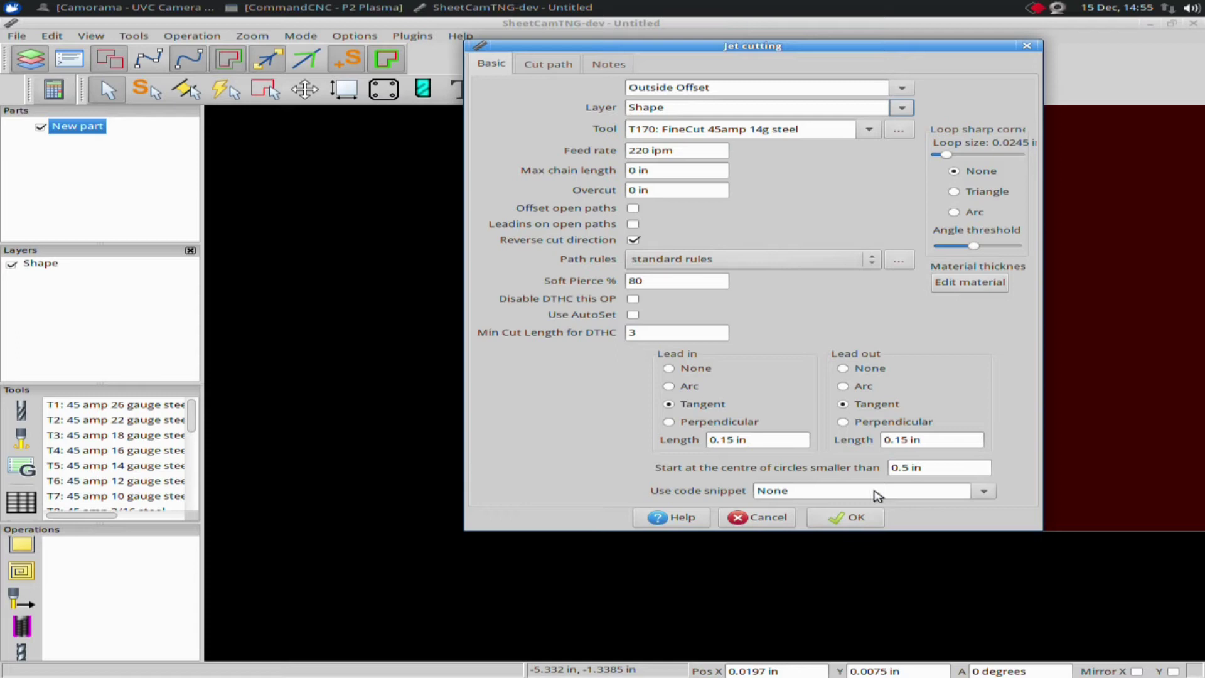
Set the jet cutting operation's soft pierce to 100% and create the operation
double_click(671, 284)
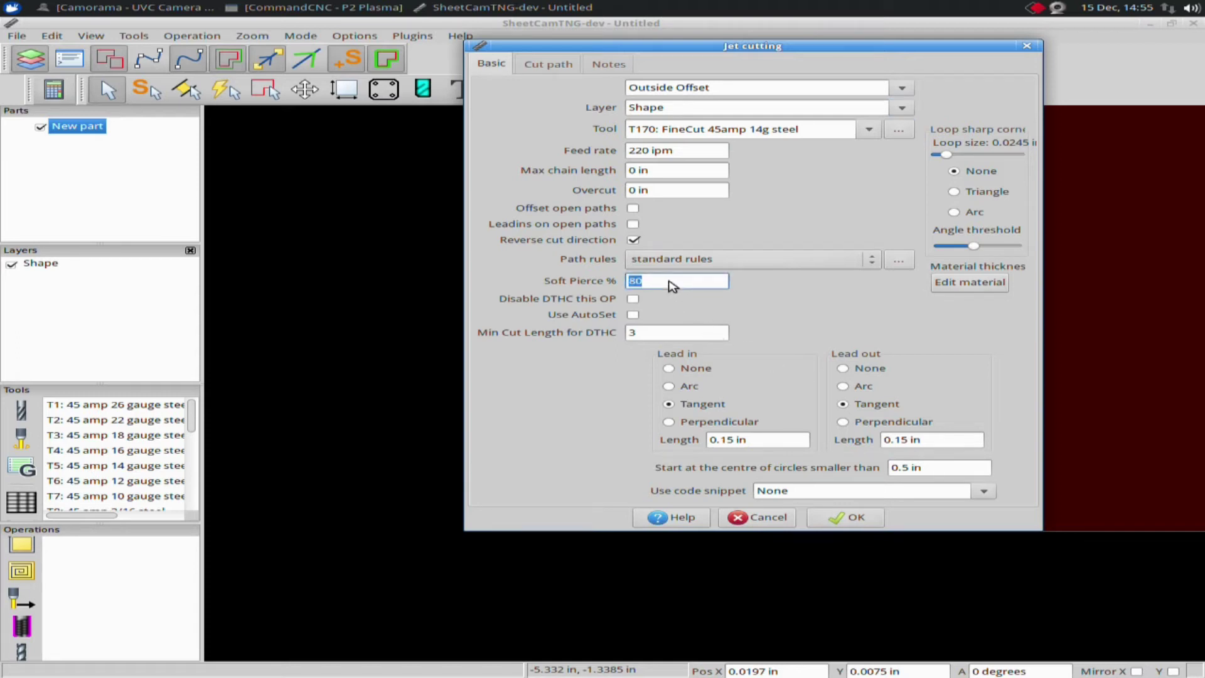
text(100)
click(852, 519)
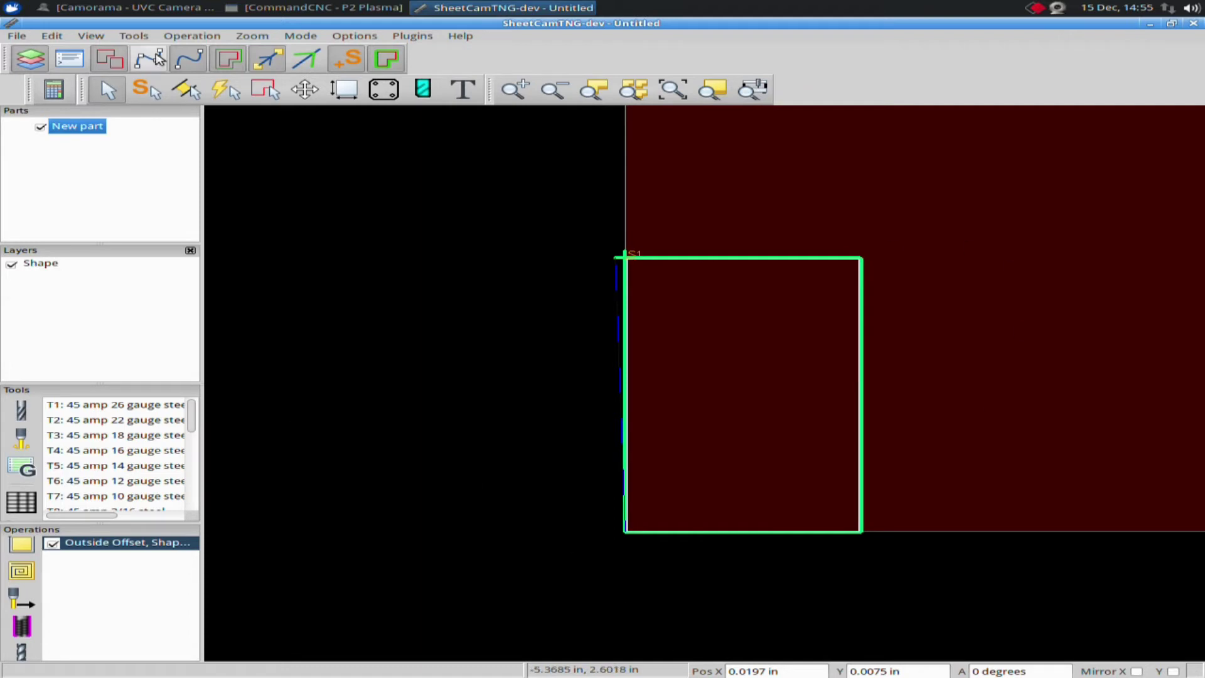
Run the post processor and save the G-code on the Desktop as test 1.NGC
click(12, 38)
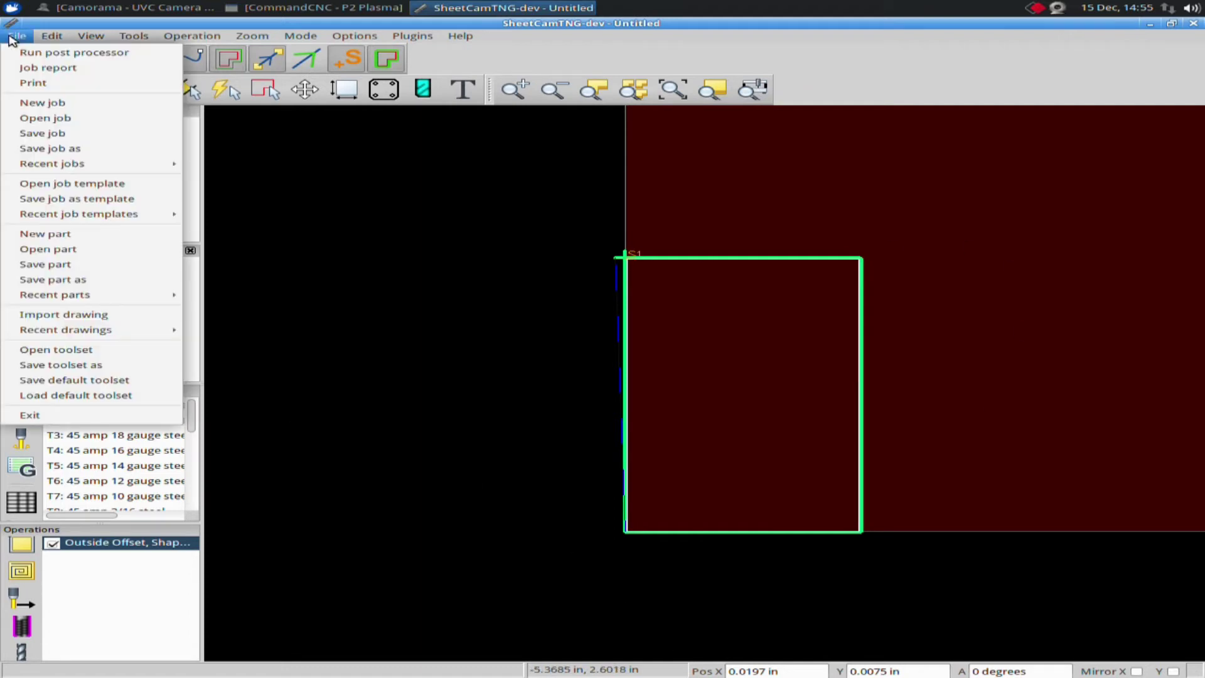
click(47, 54)
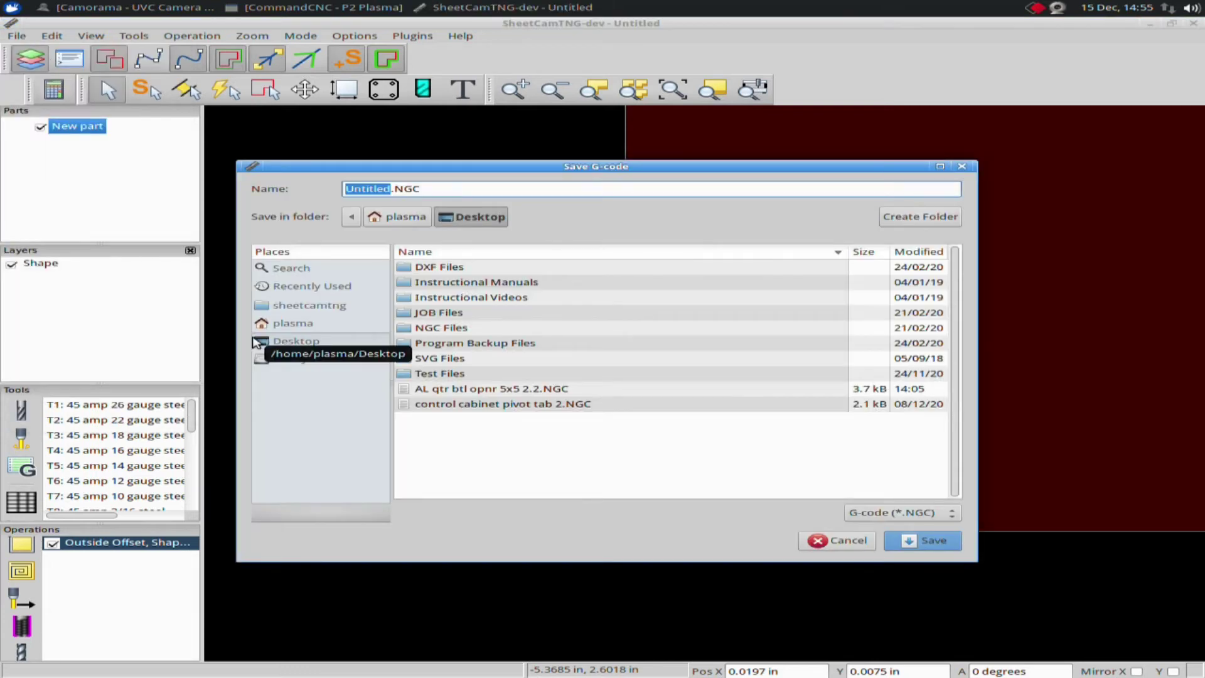
key(BackSpace)
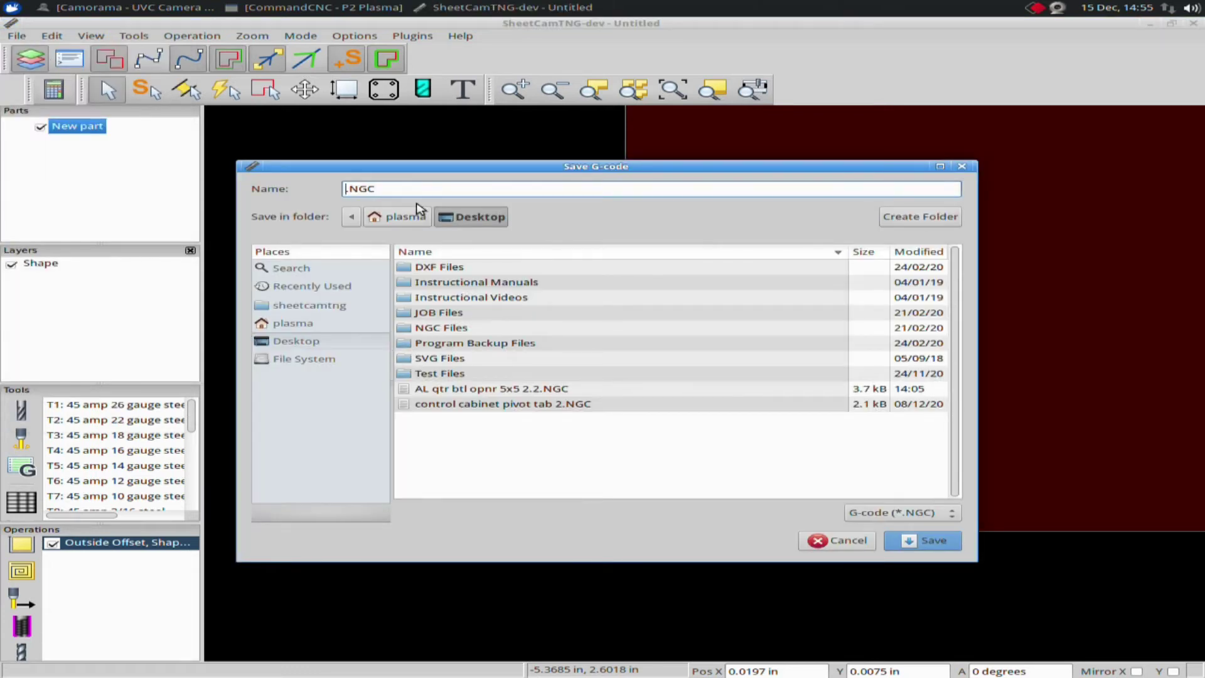
text(test 1)
click(927, 548)
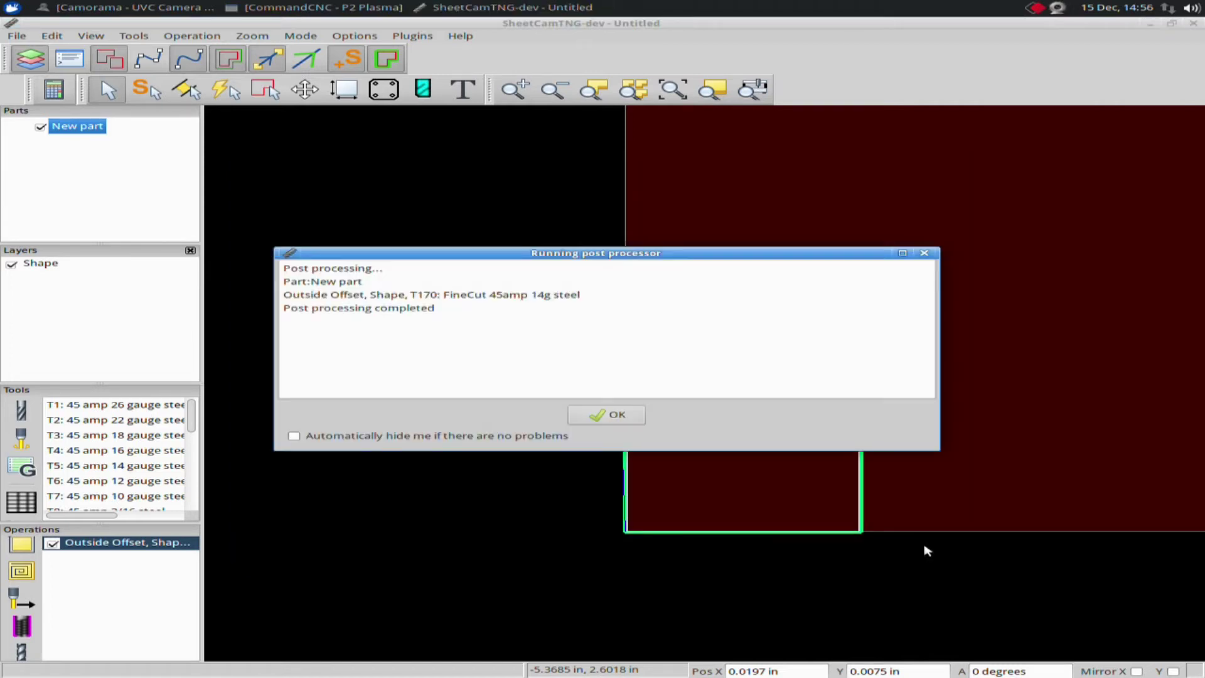
click(606, 416)
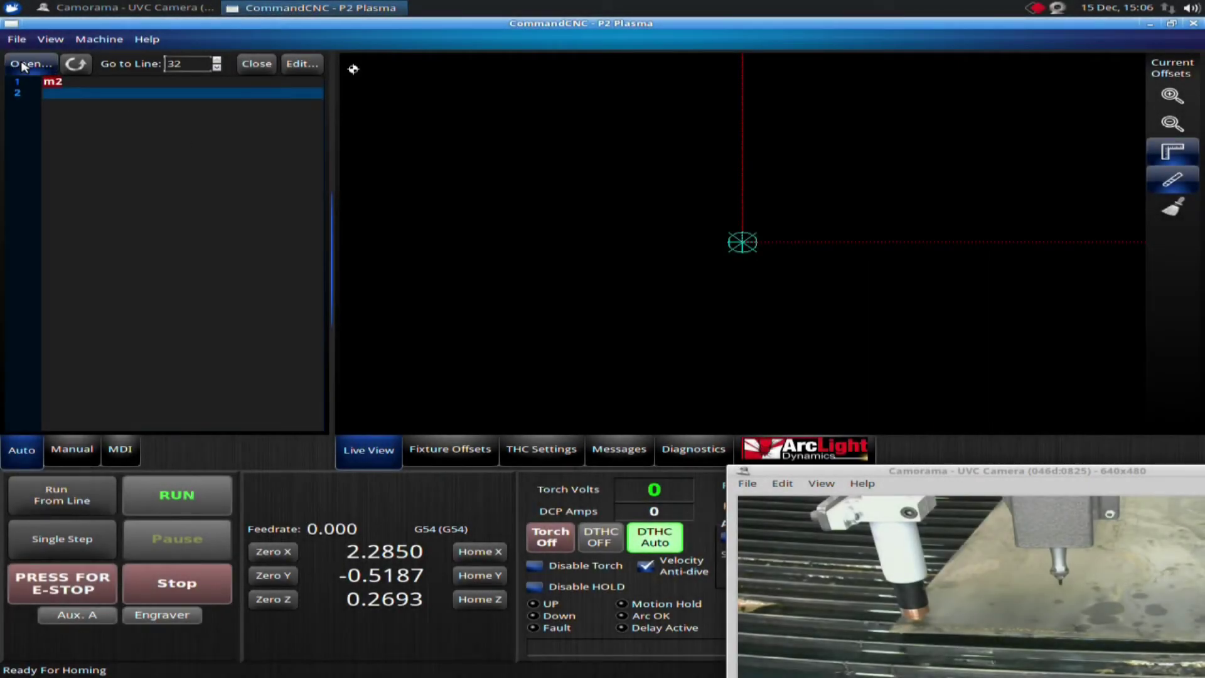
Switch to CommandCNC and load test 1.NGC from the Desktop
click(22, 66)
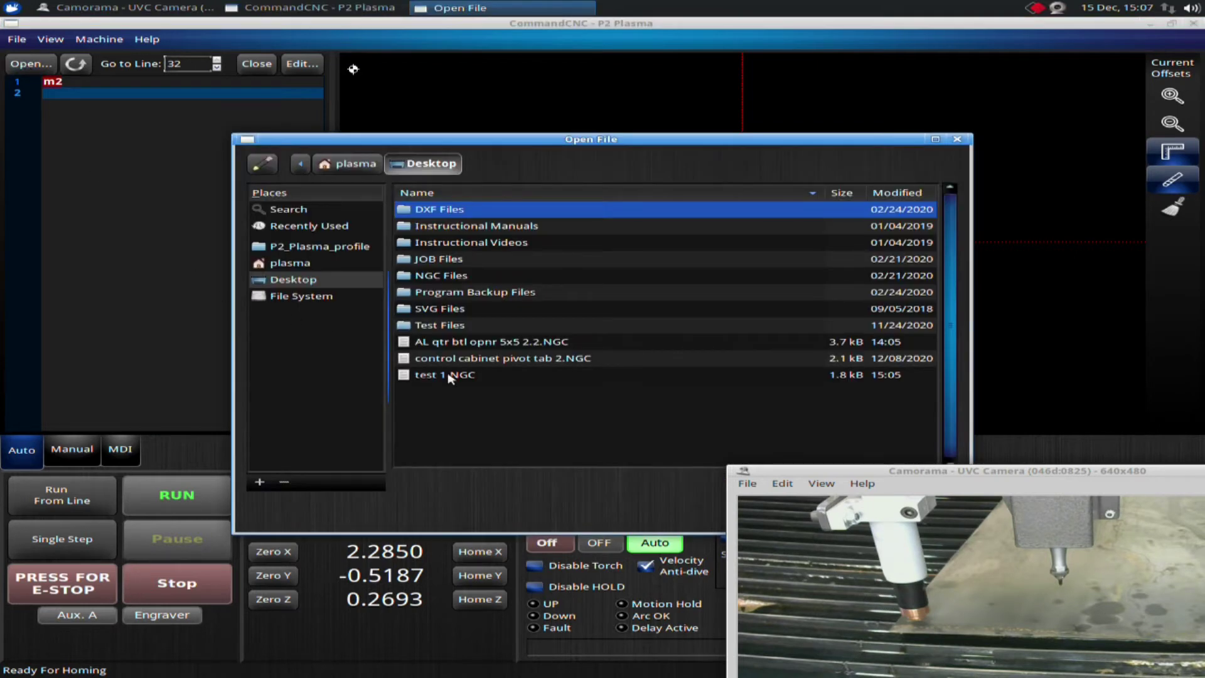
double_click(449, 375)
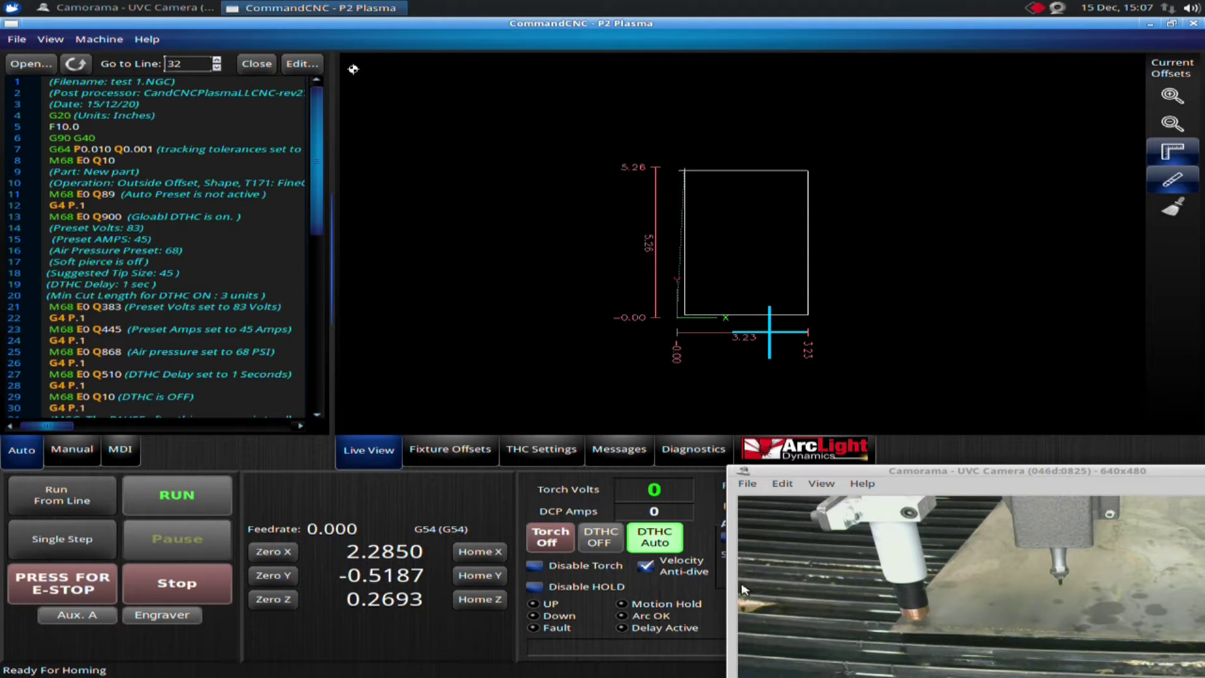
Zero the X and Y axes at the torch position, then lower the torch to the plate and zero Z
click(273, 551)
click(287, 575)
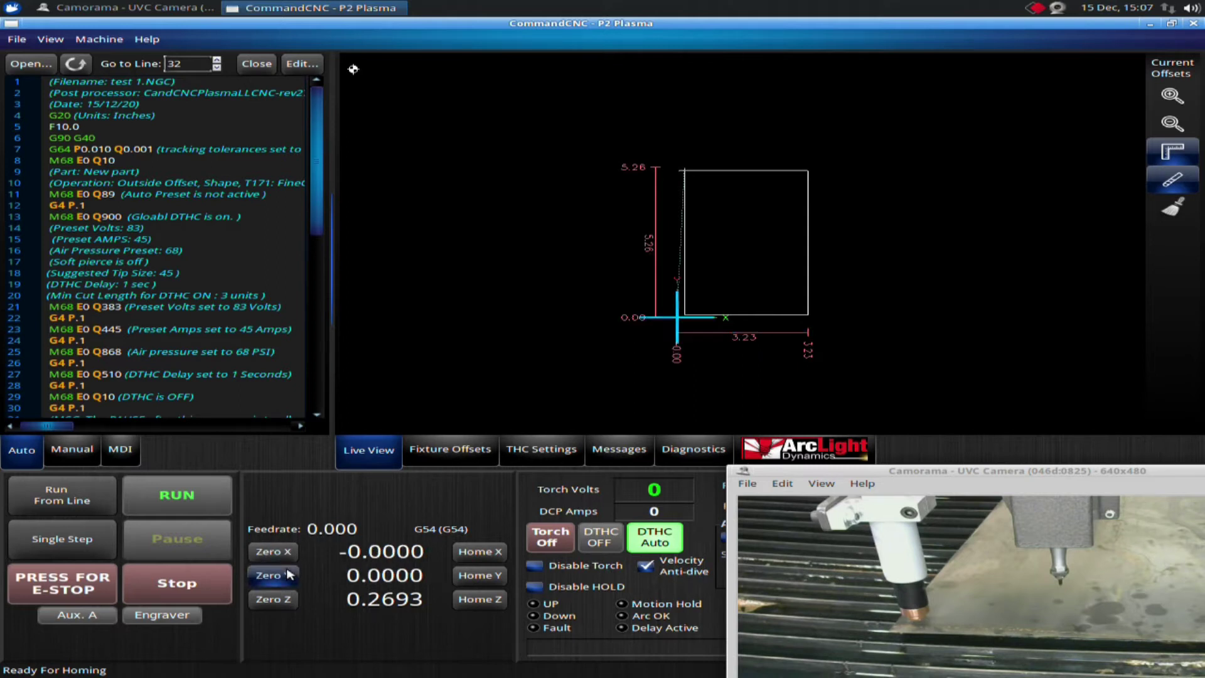
key(Page_Down)
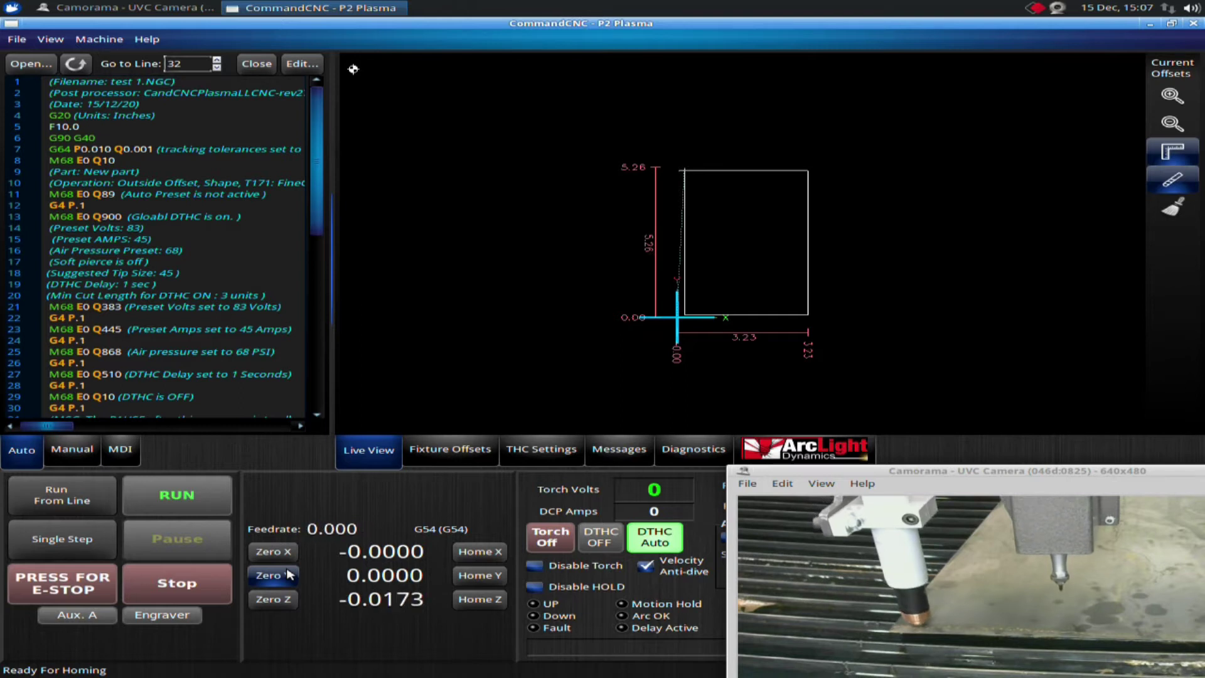
click(286, 605)
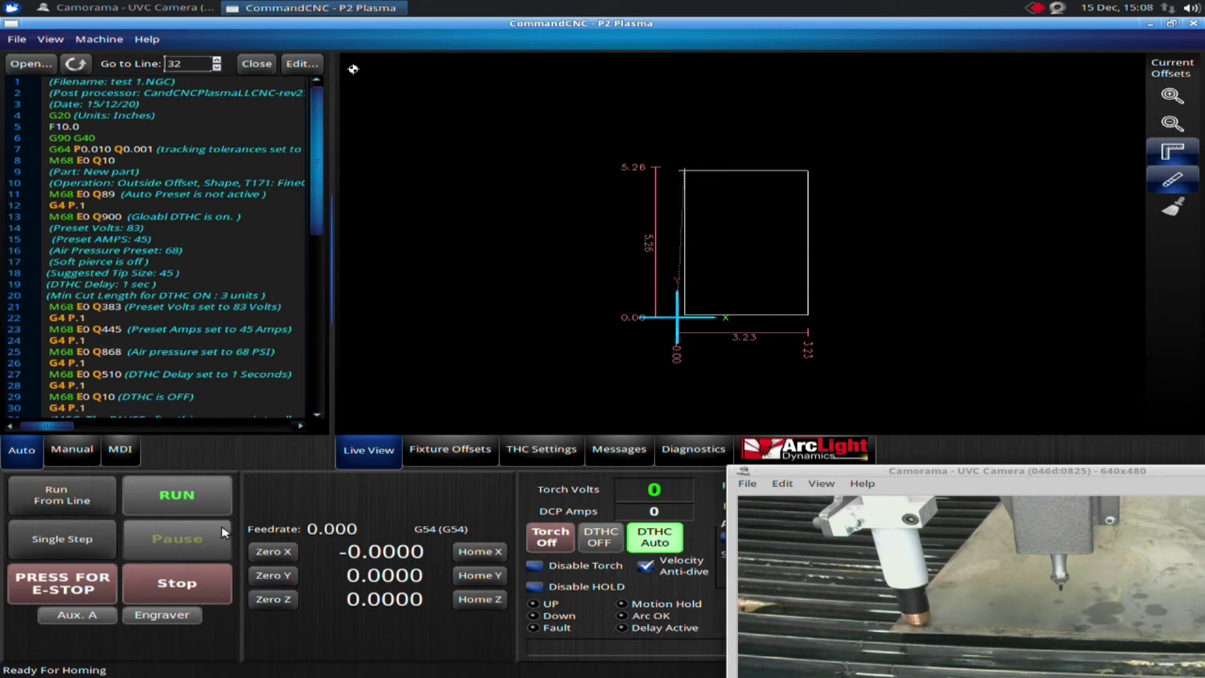
Run test 1.NGC past the operator pause and stop the cut partway down the rectangle's right edge at line 47
click(195, 497)
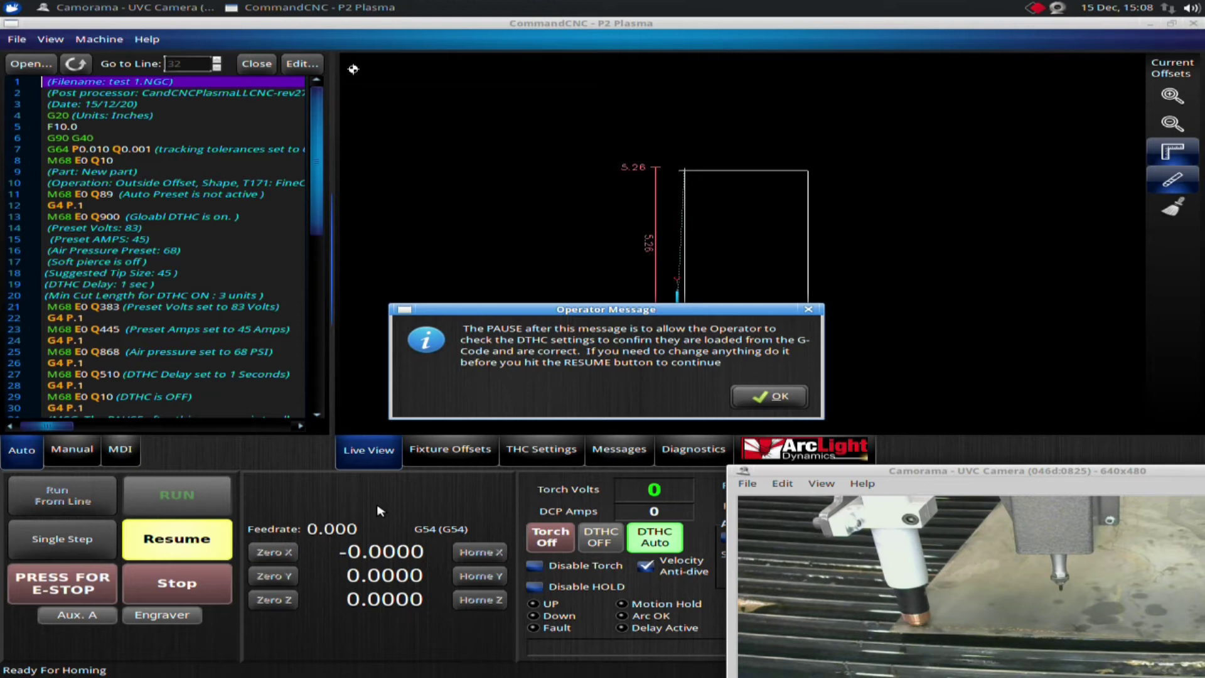
click(776, 398)
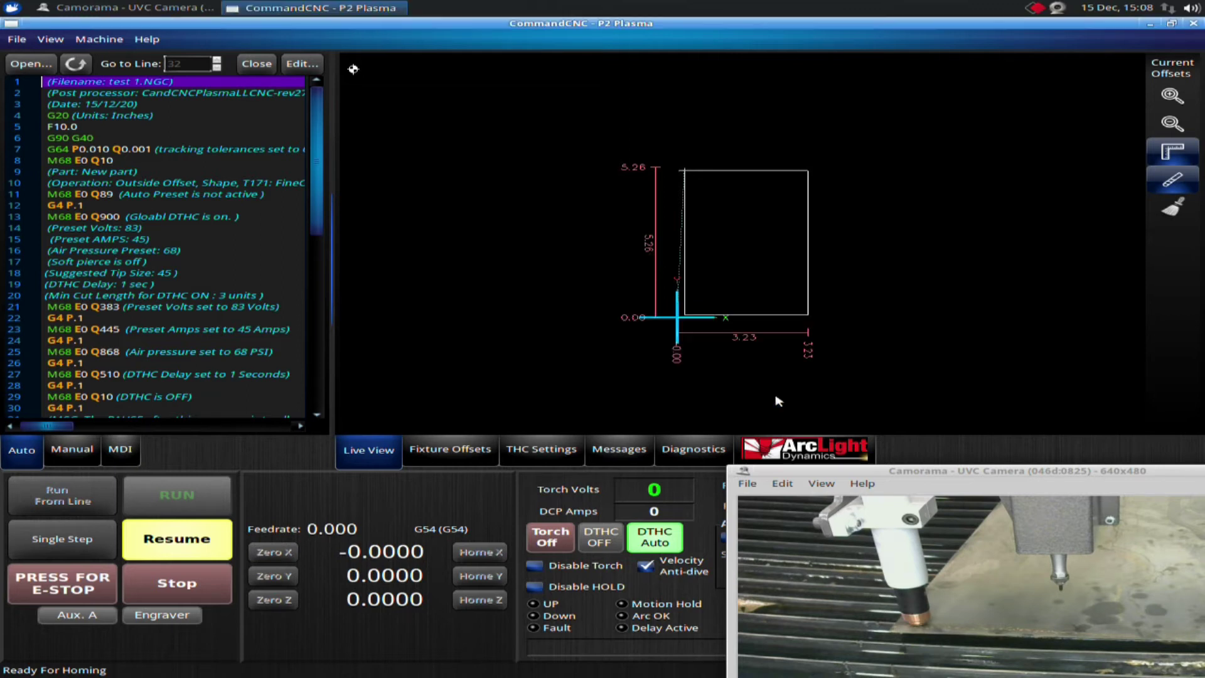
click(160, 546)
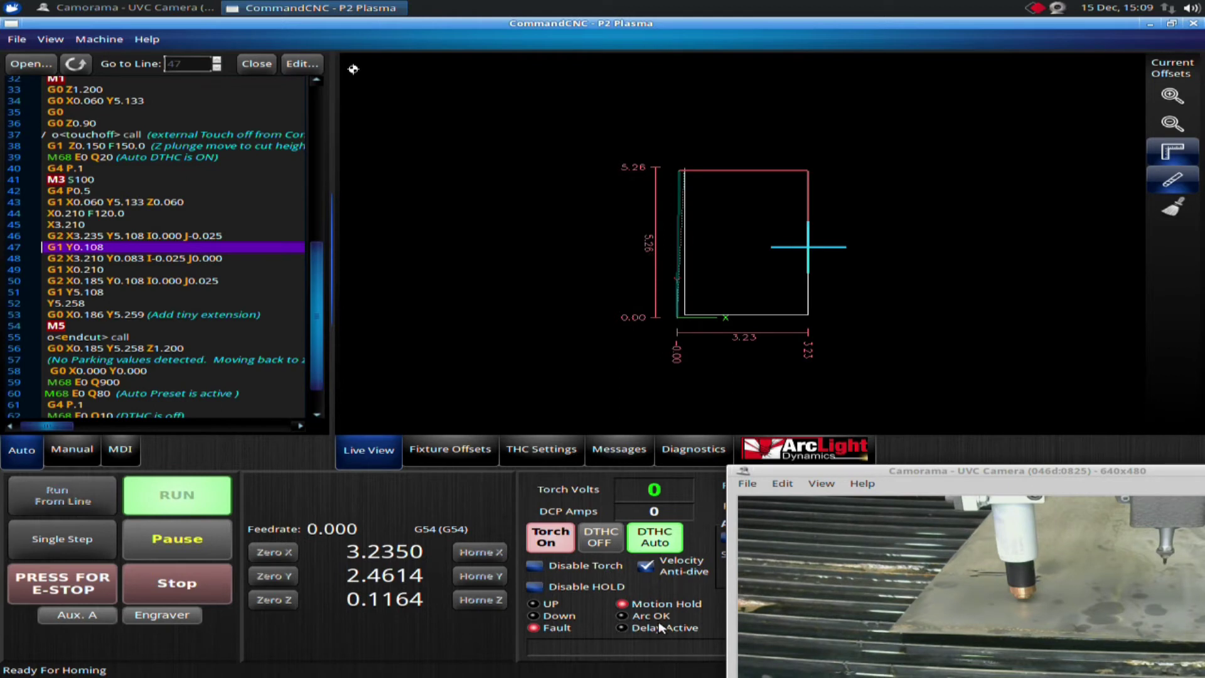
click(197, 586)
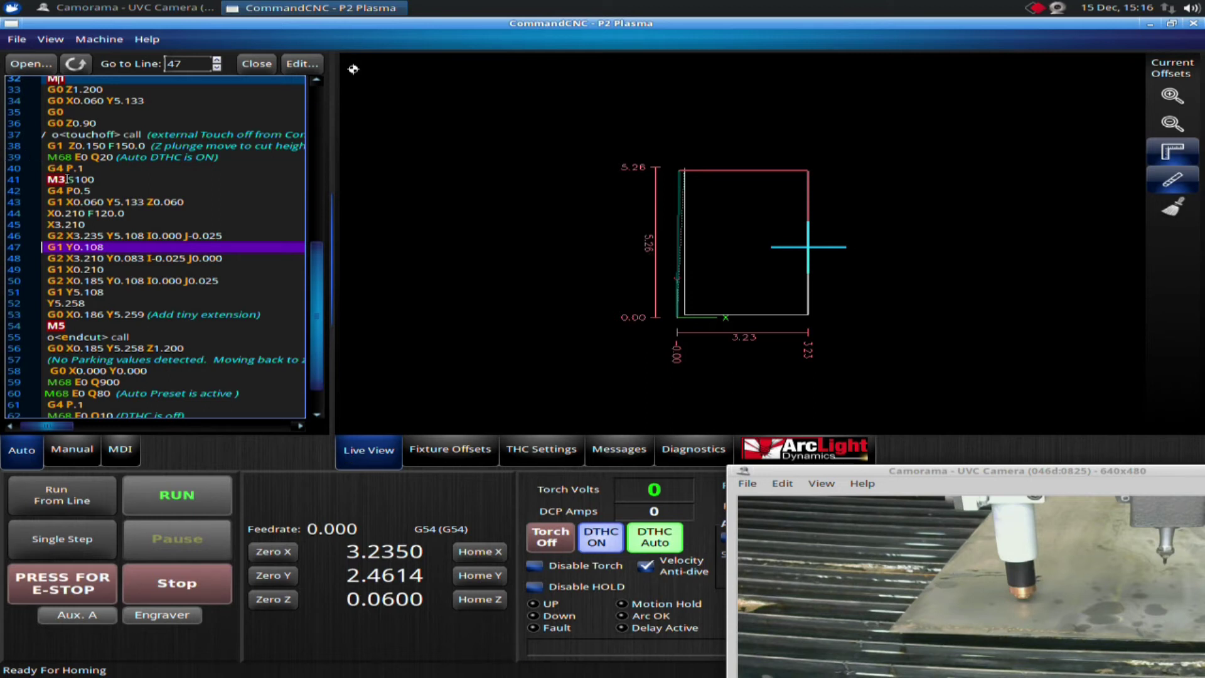
Select the M1 pause on line 32 as the restart point, disable the torch, and switch DTHC to manual and off
scroll(182, 279, up, 1)
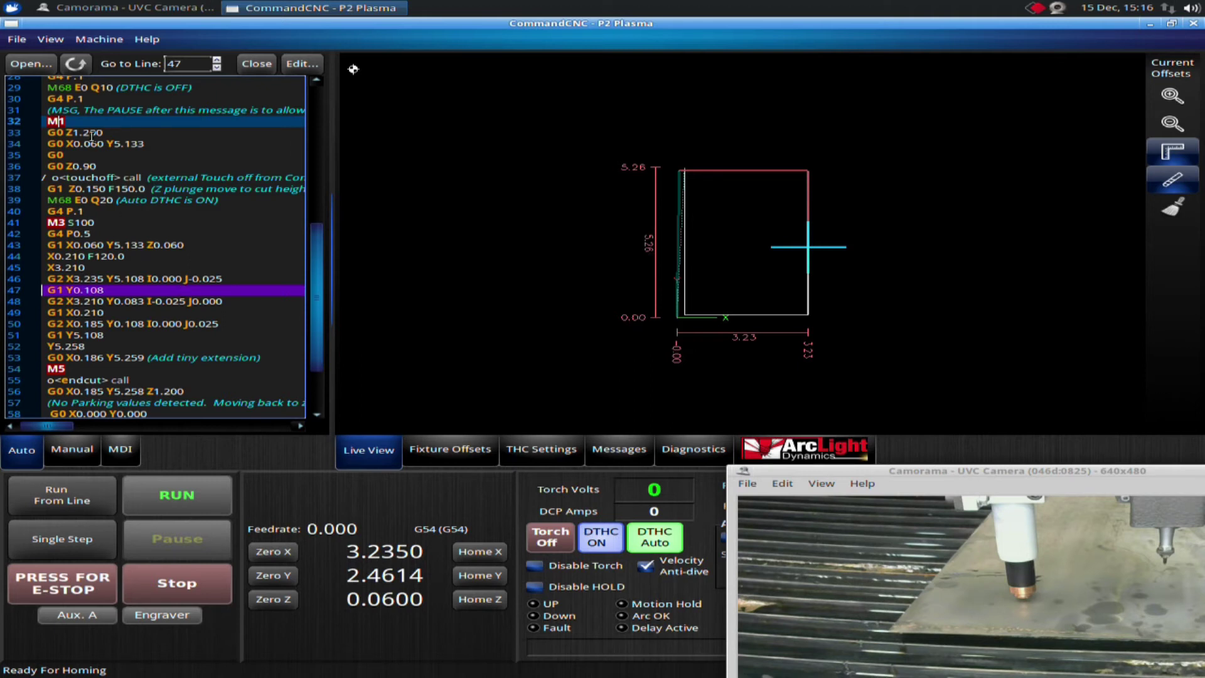
click(72, 120)
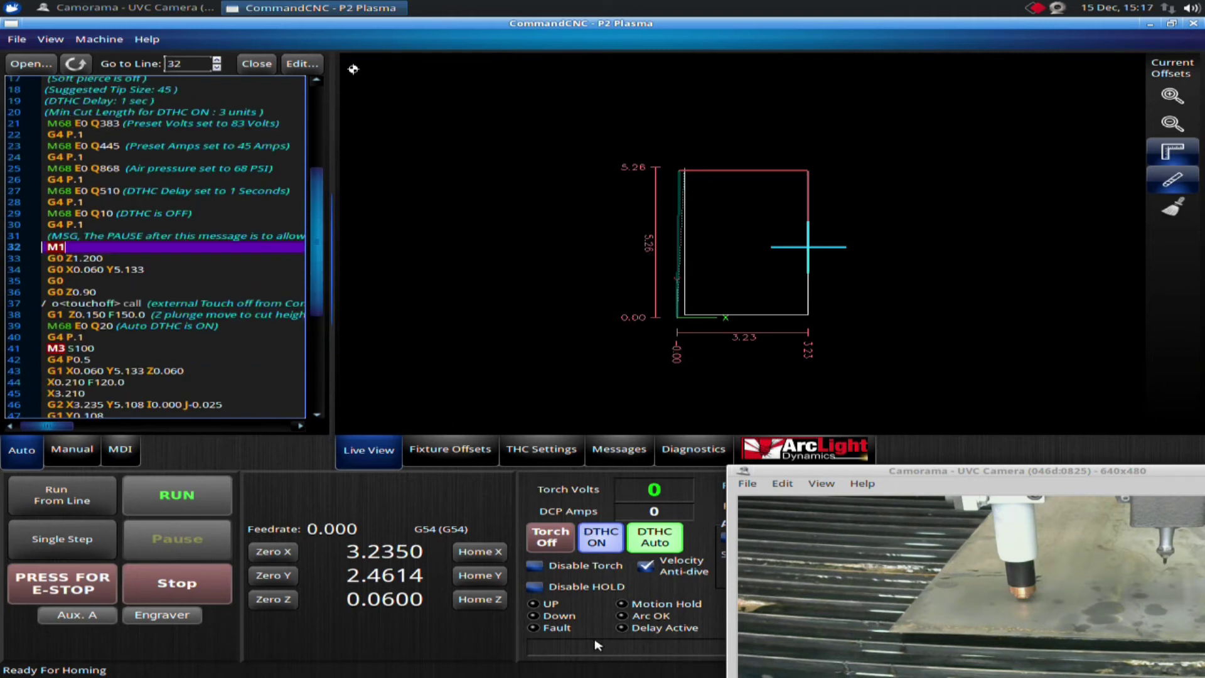
click(536, 567)
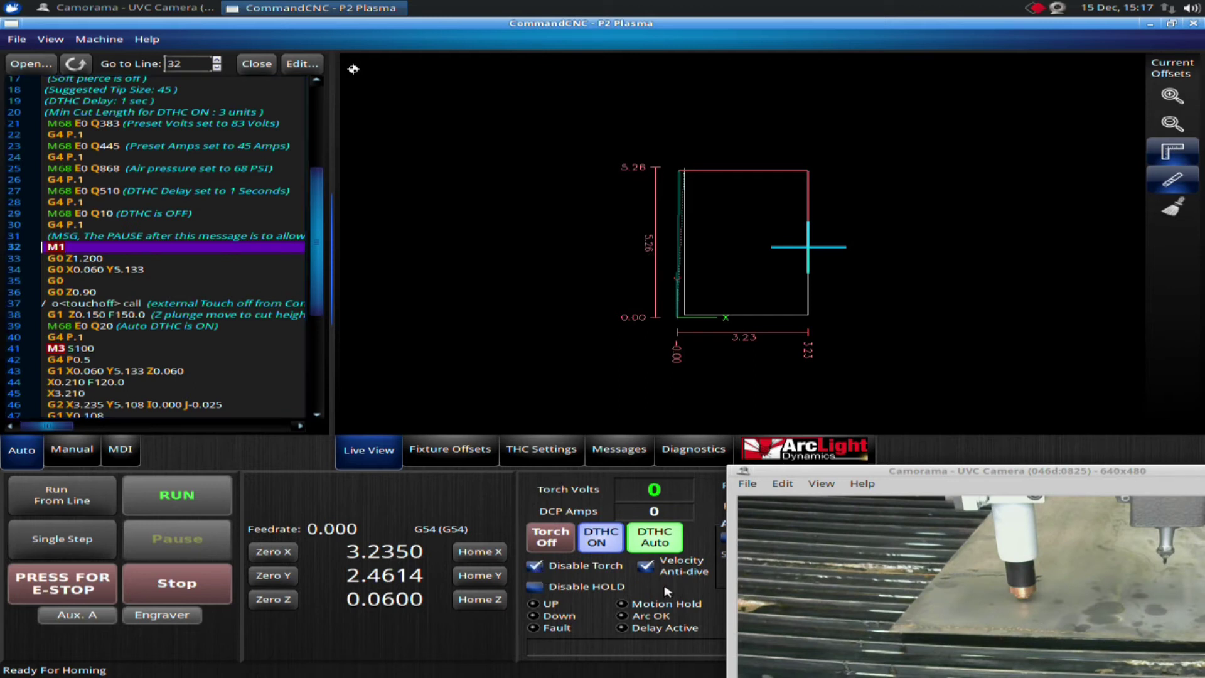
click(661, 551)
click(613, 550)
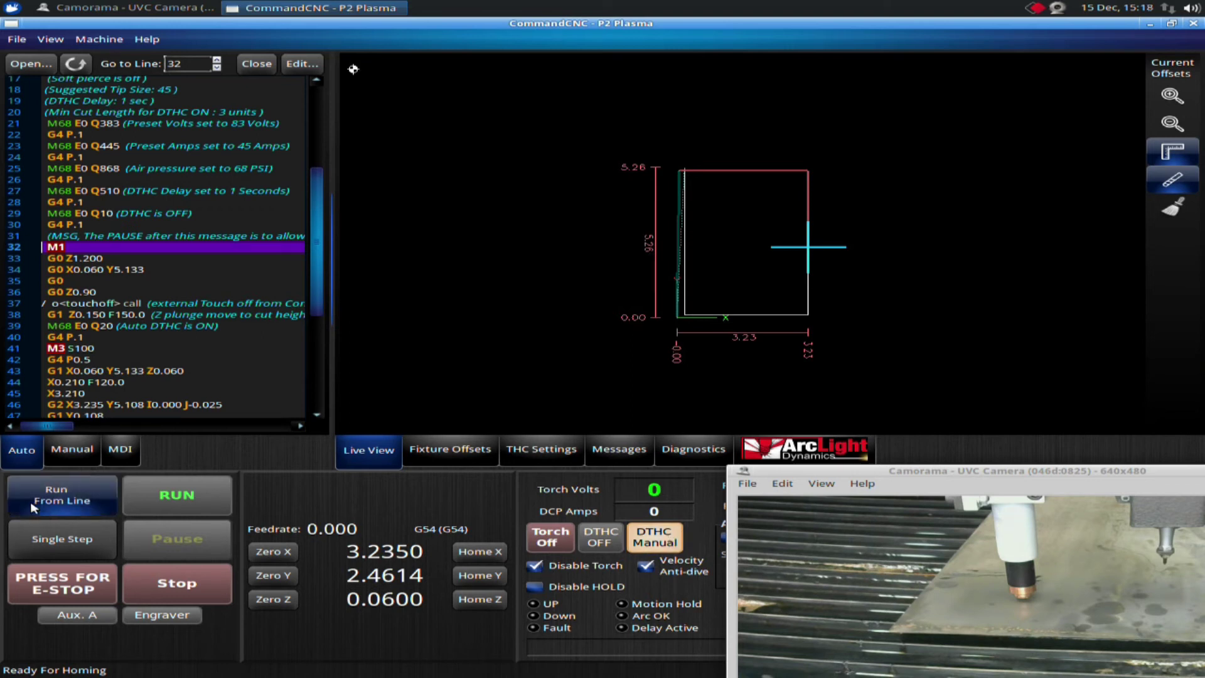
Run the program from line 32 past the pause, re-enabling the torch and automatic DTHC near the lost cut on the right edge
click(86, 502)
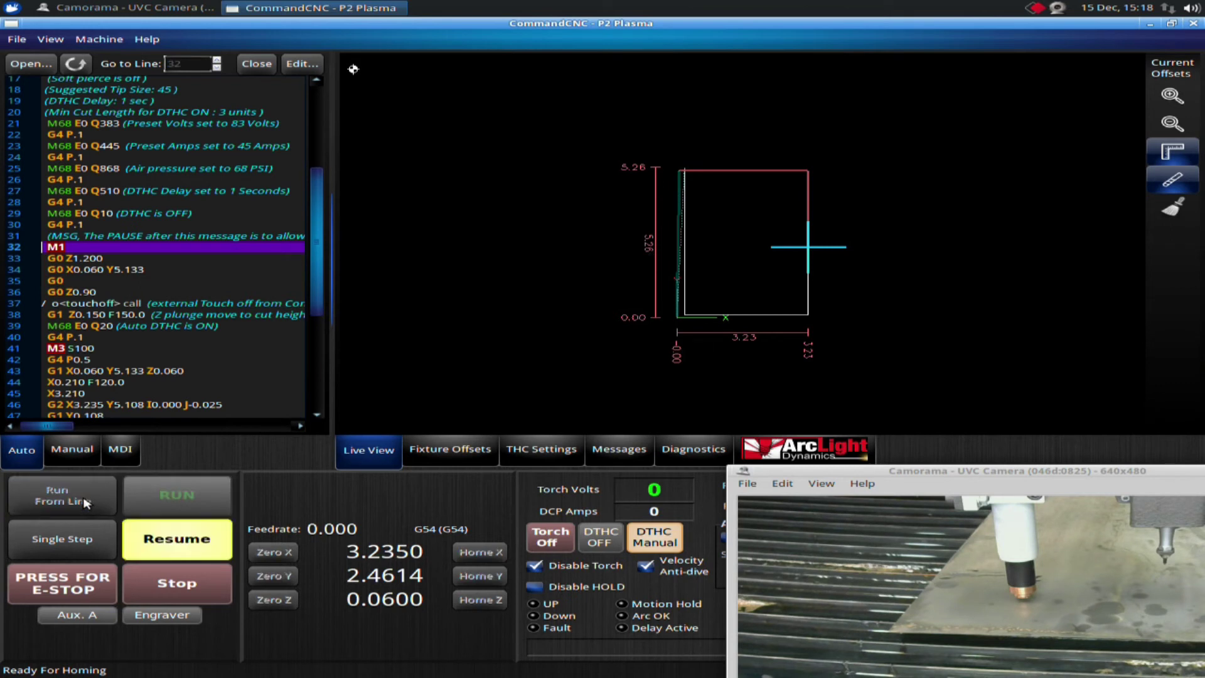
click(198, 546)
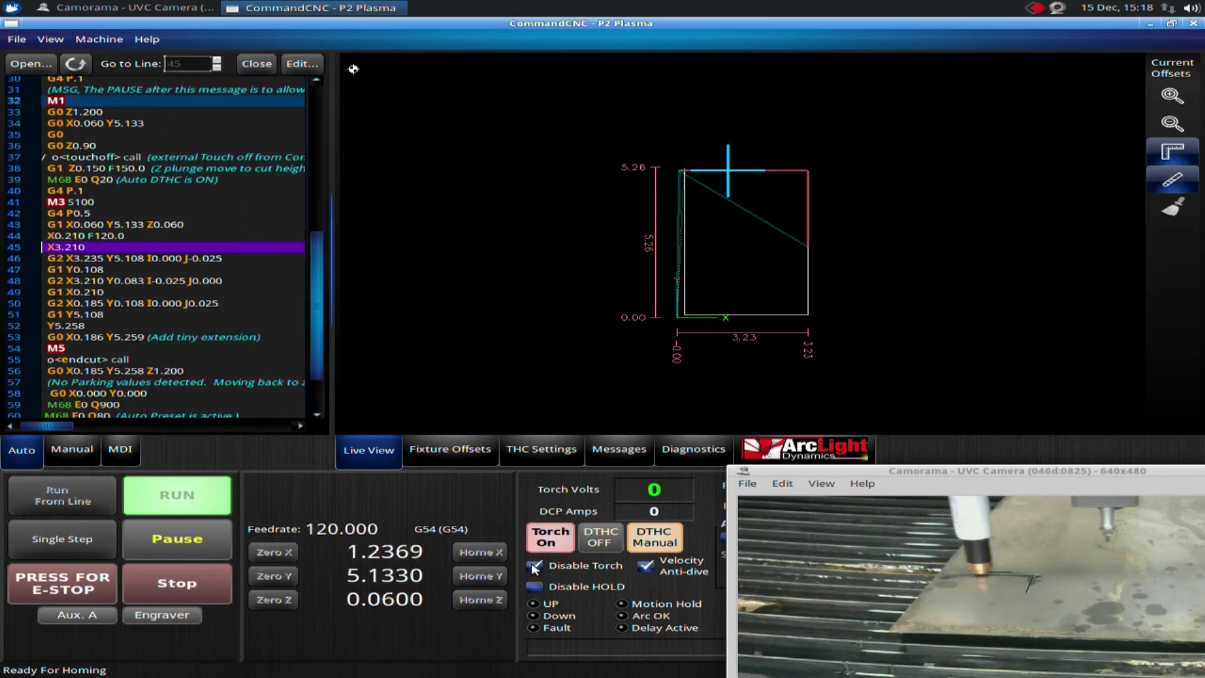
click(534, 566)
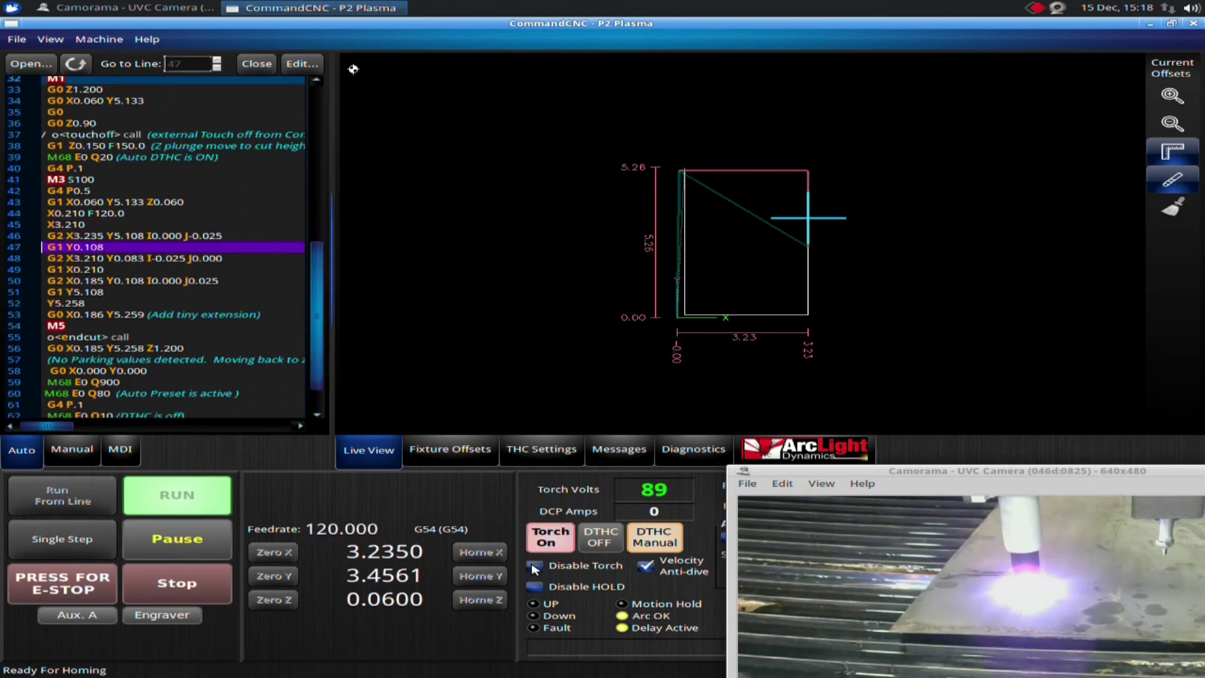
click(668, 541)
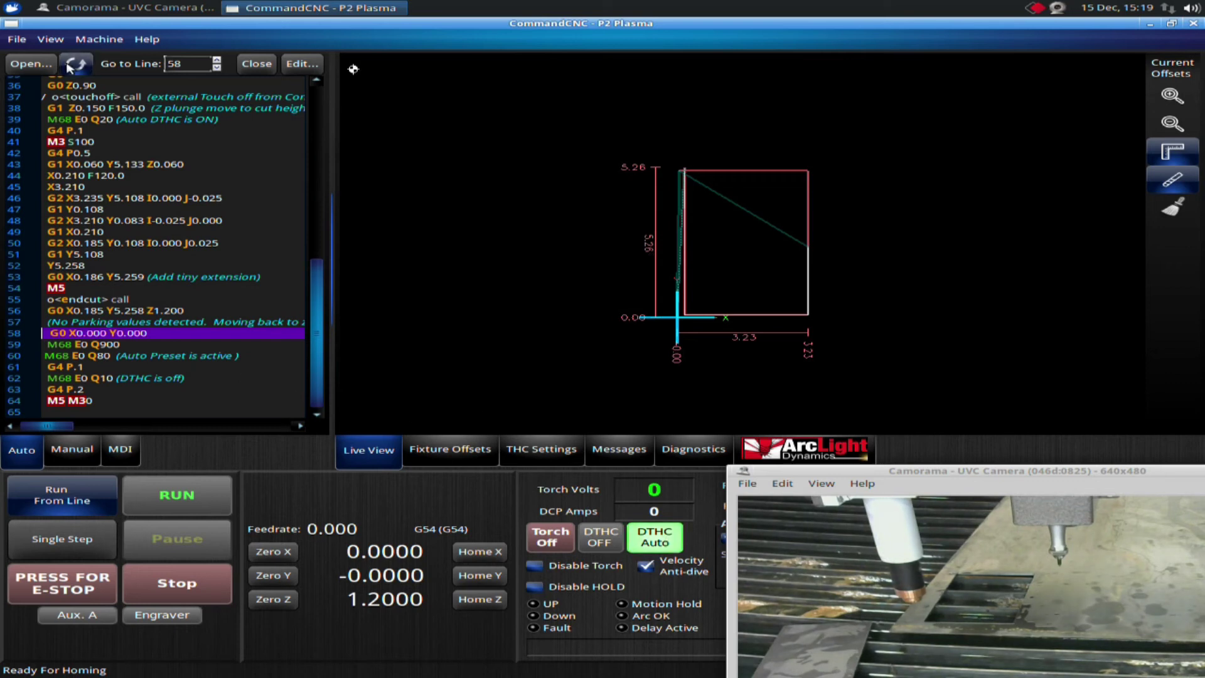
Reload the G-code and jog the torch to about X 3.59, lowering it to the plate surface
click(69, 65)
key(Right)
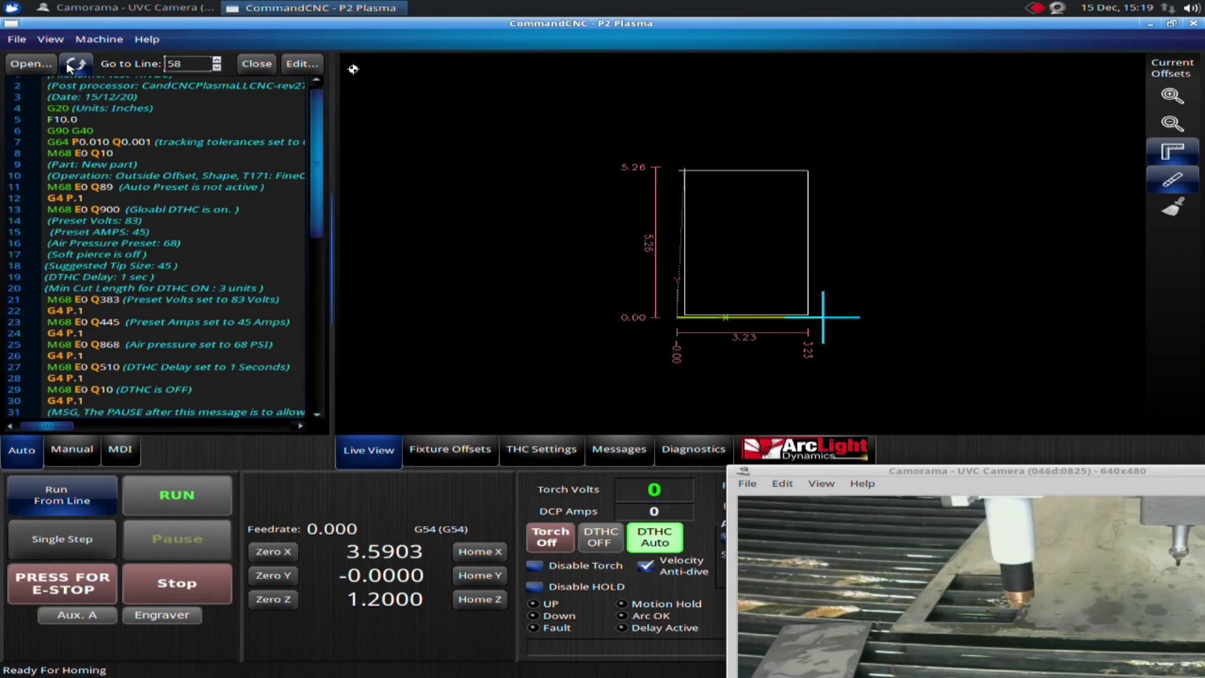
key(Page_Down)
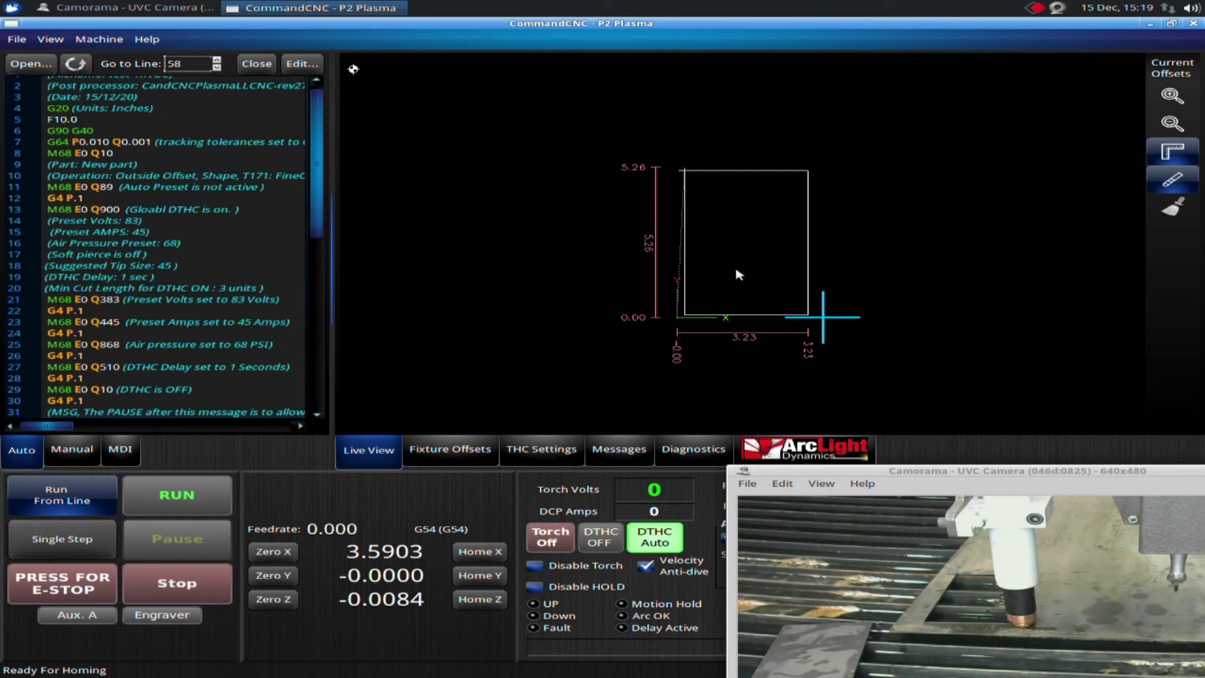
click(171, 498)
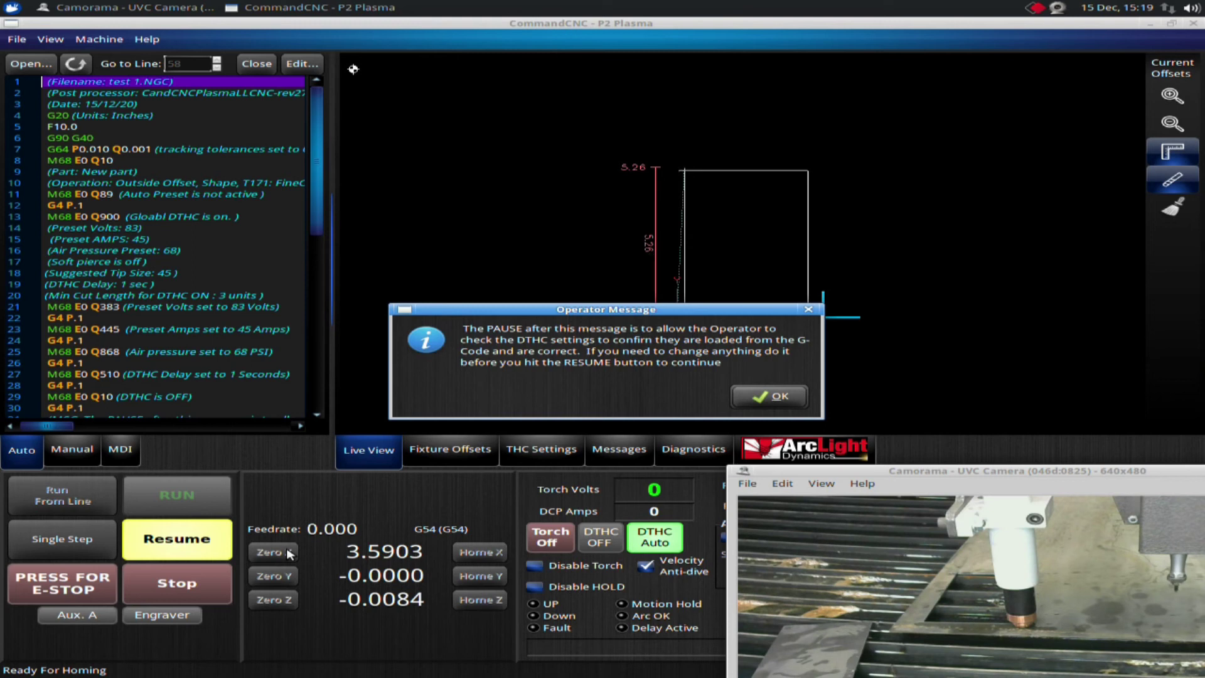
click(732, 404)
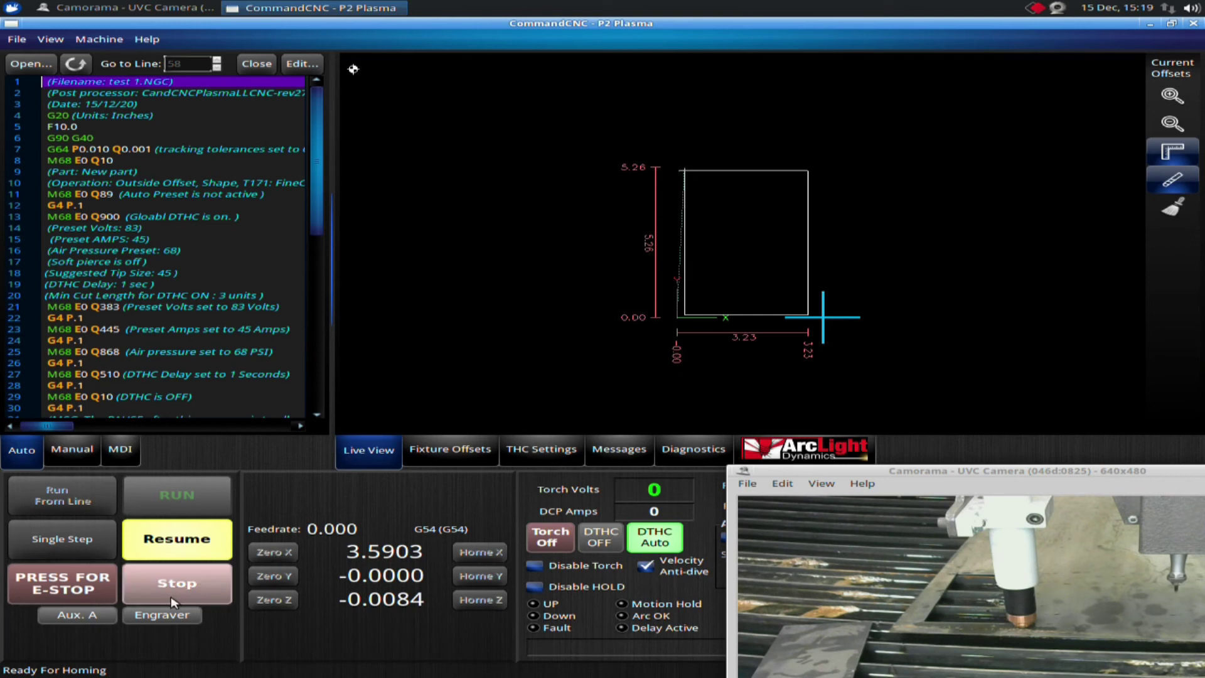
click(202, 587)
Zero X at the new torch position, run the program past the operator pause, and stop the second cut on line 47
click(283, 555)
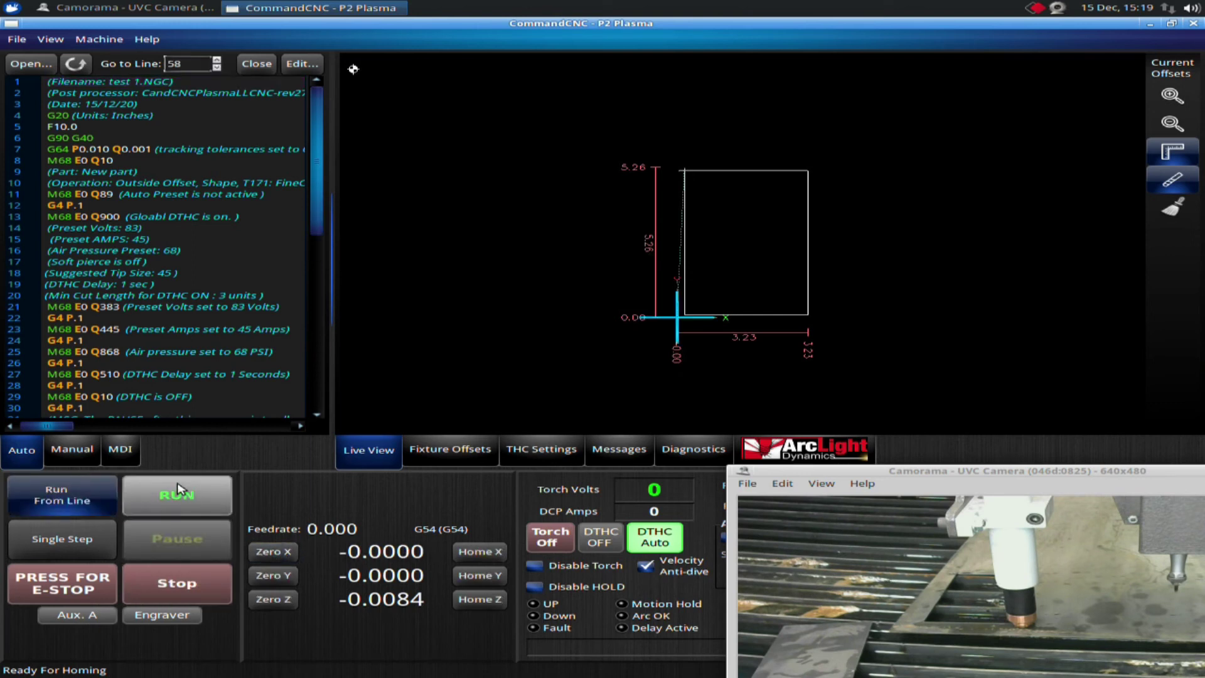
click(177, 502)
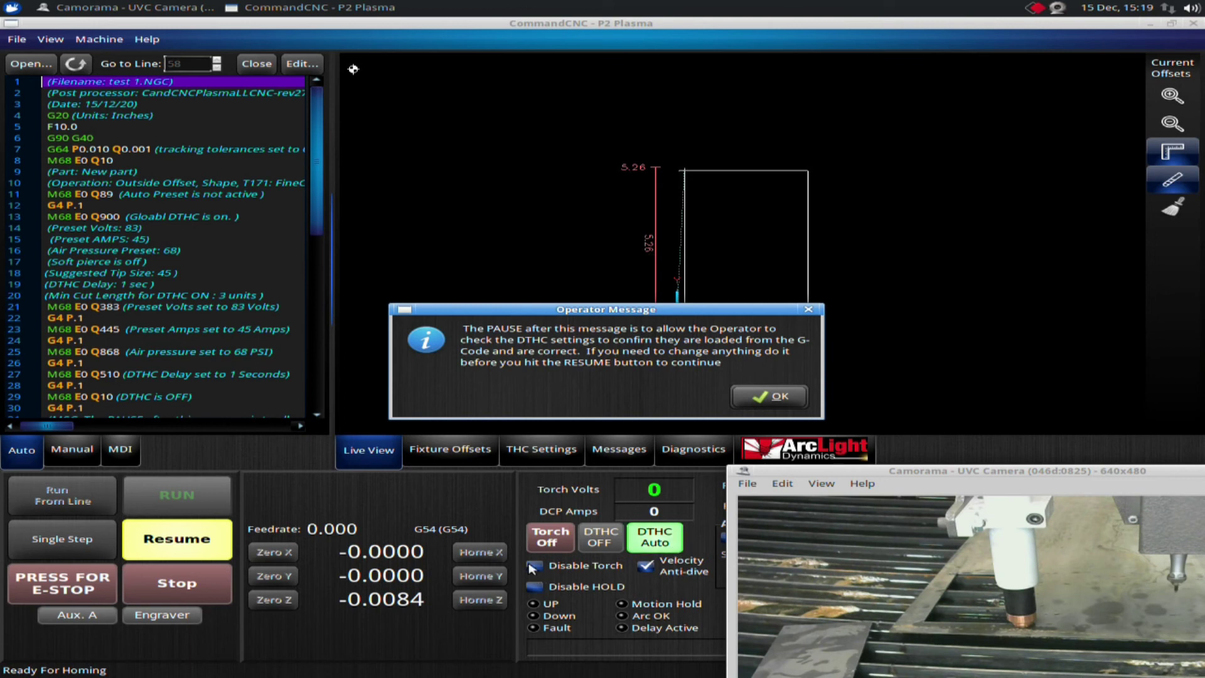
click(797, 402)
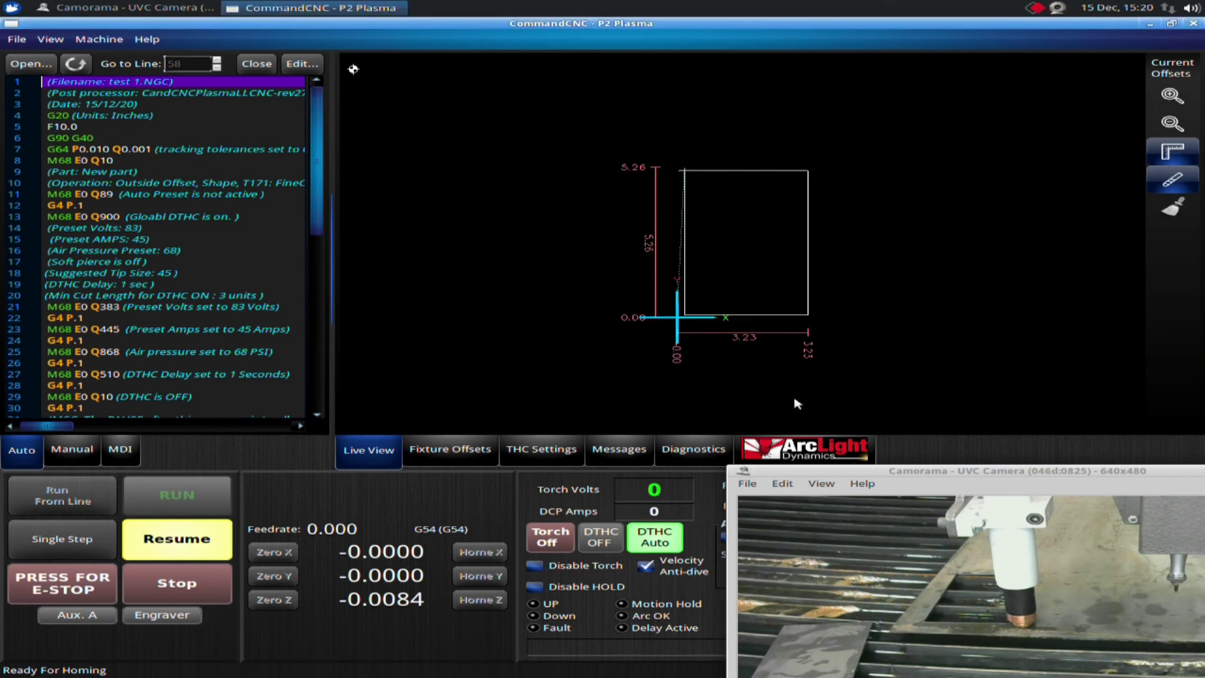
click(195, 544)
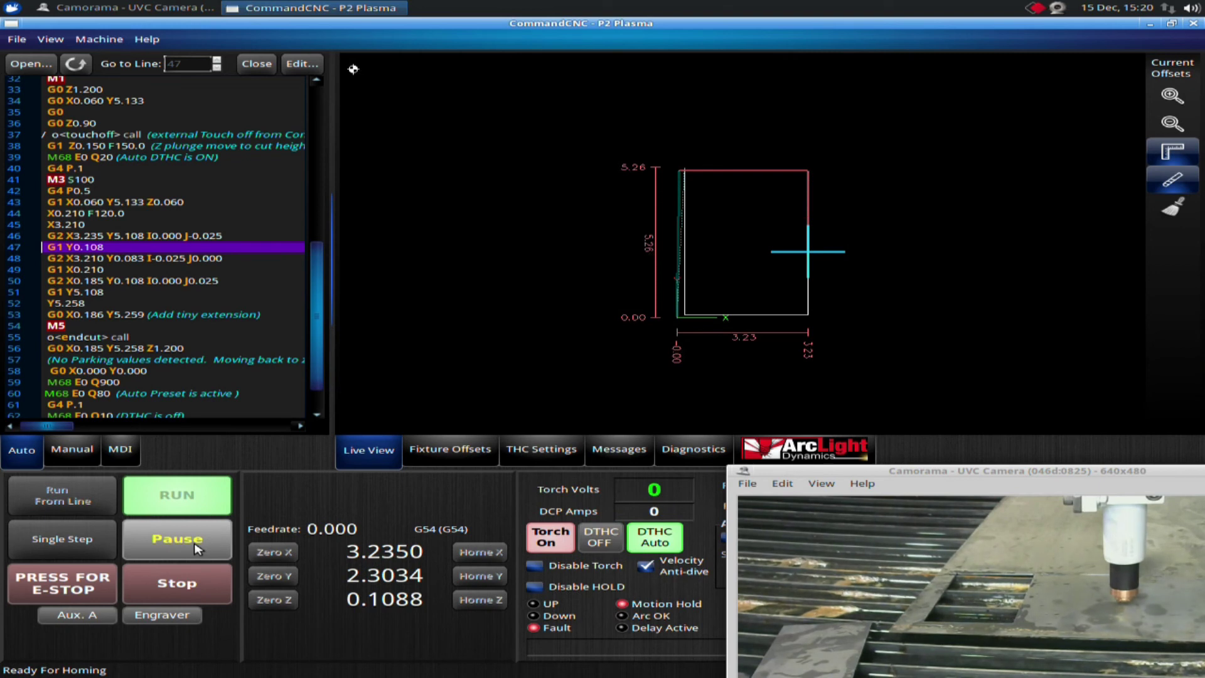
click(200, 595)
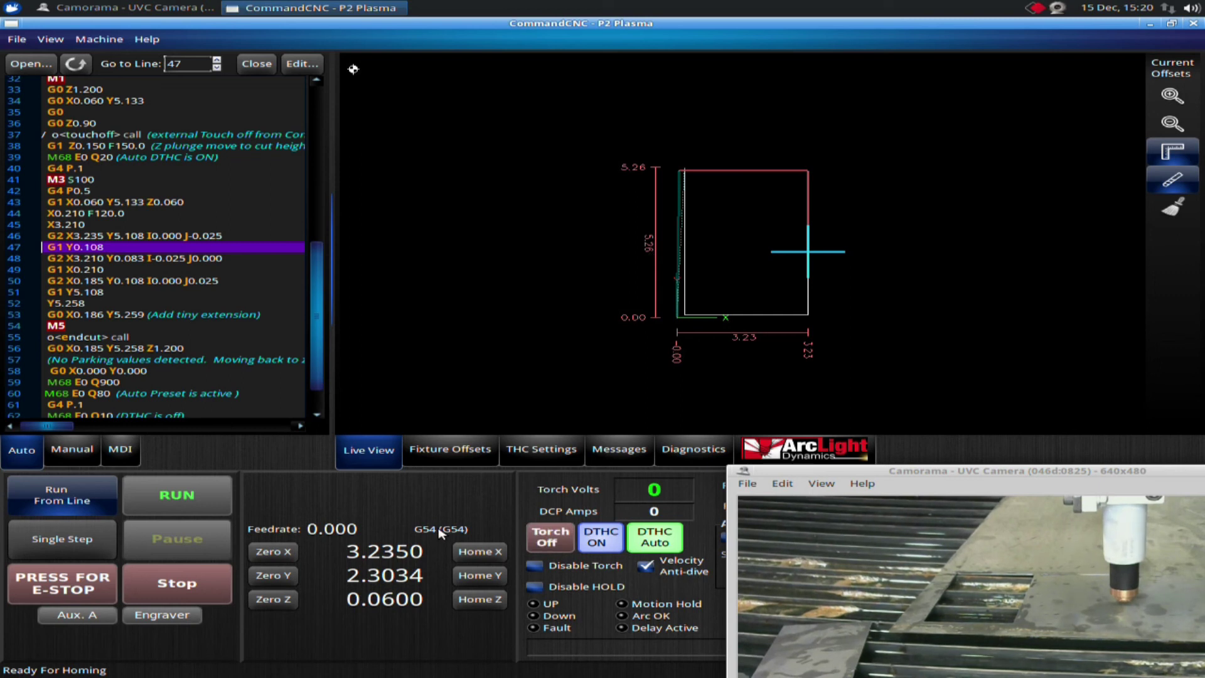
Set up the second cut's restart at the M1 on line 32, with the torch disabled and DTHC manual and off
scroll(197, 372, up, 1)
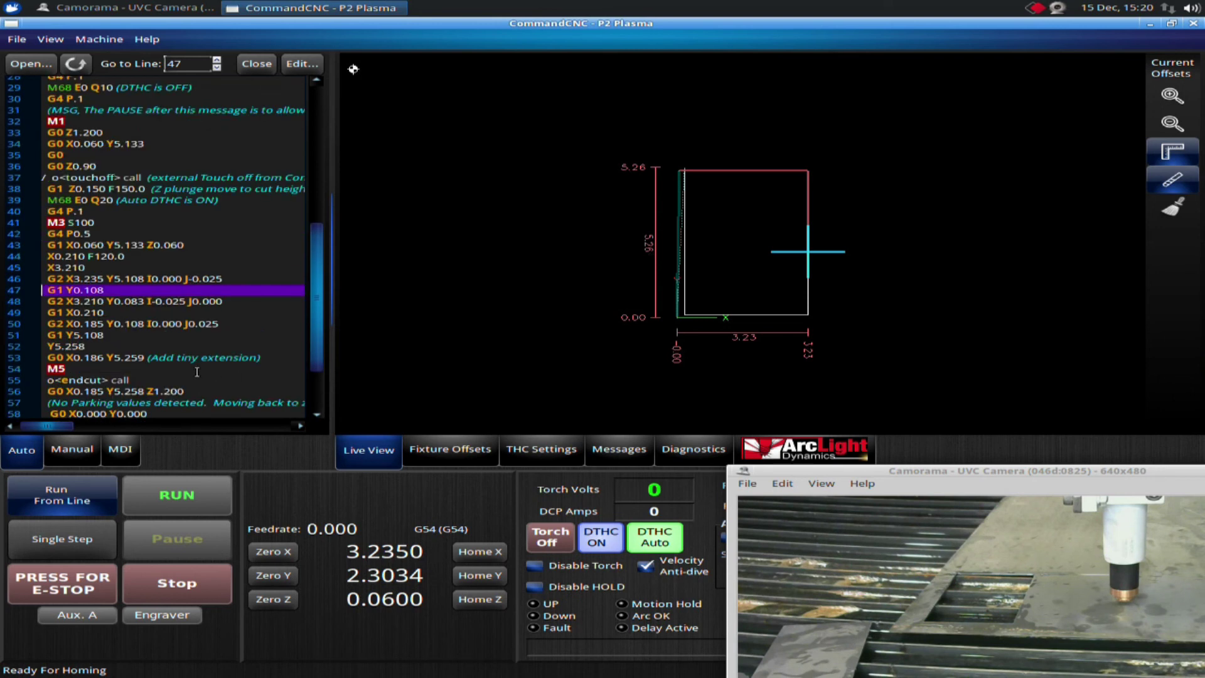
click(62, 121)
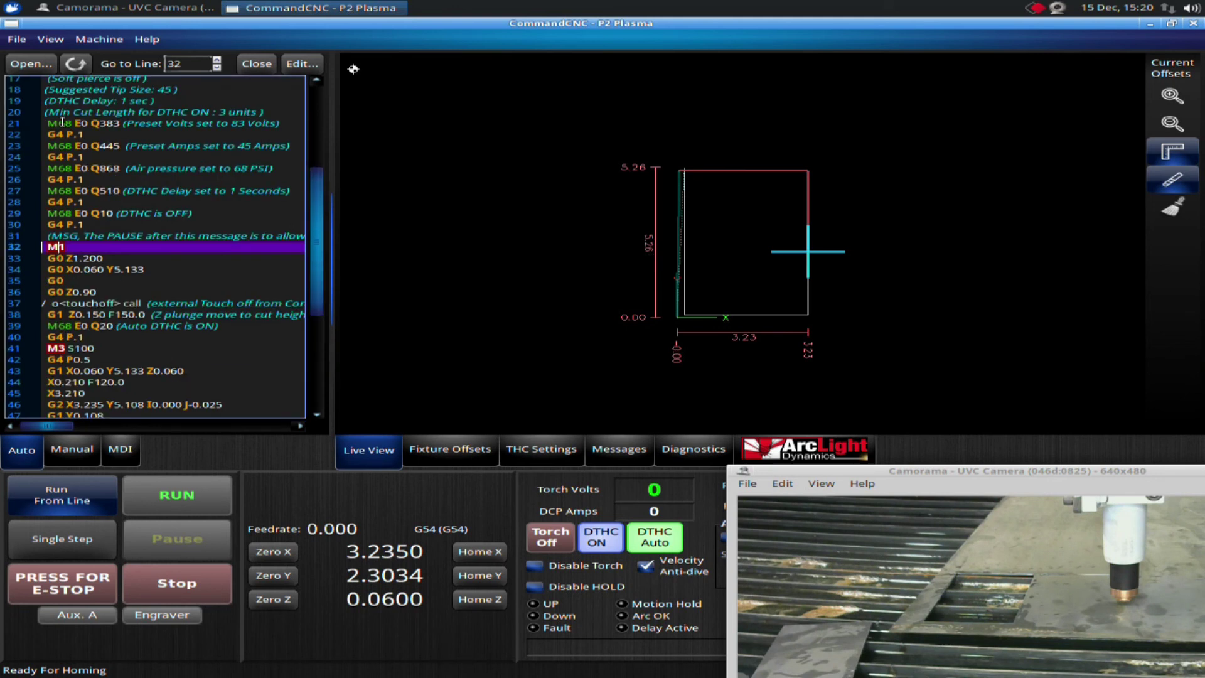
click(535, 566)
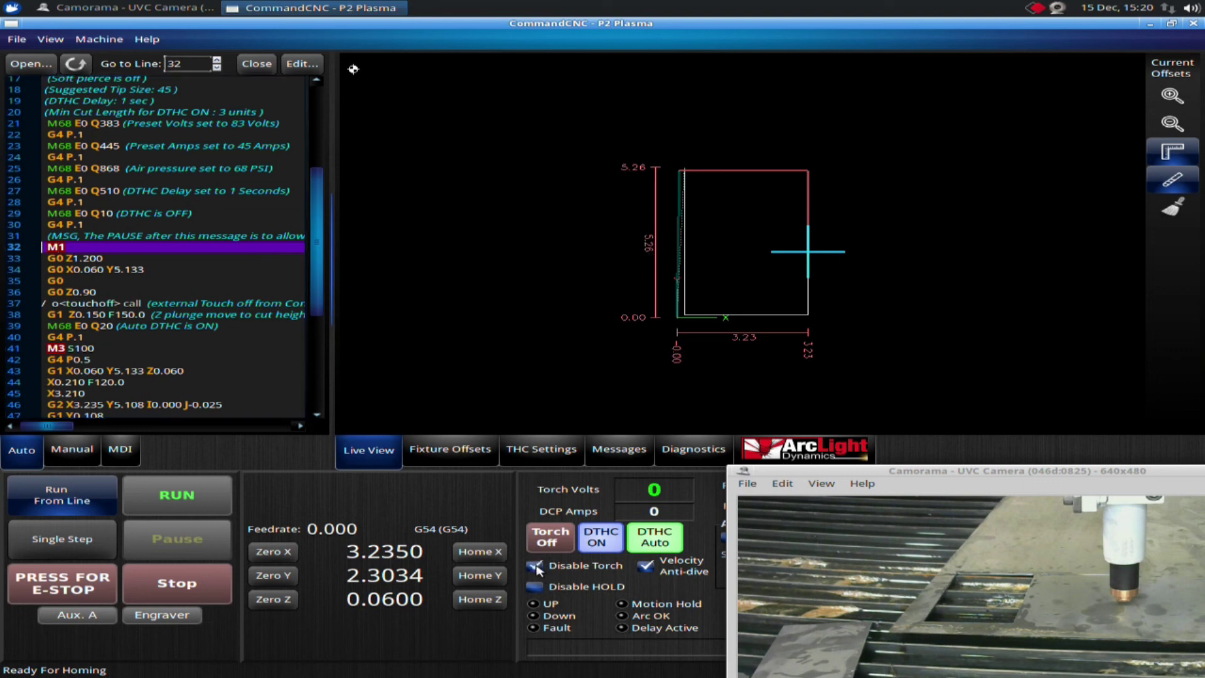
click(655, 541)
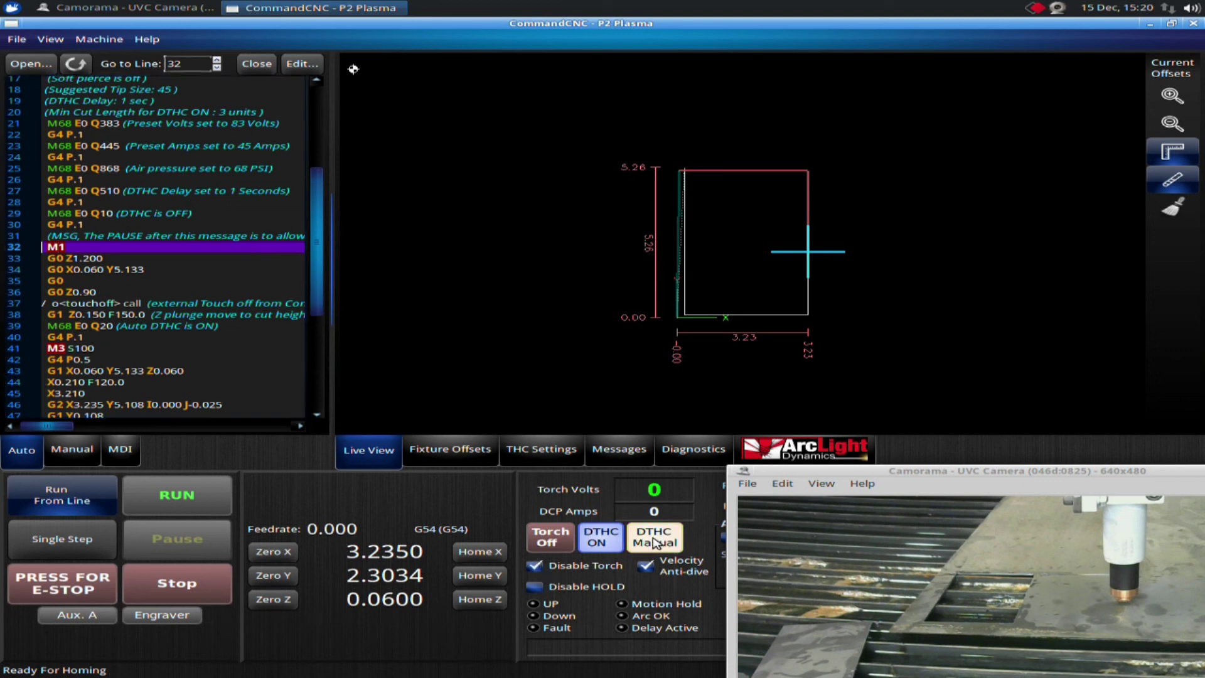
click(601, 537)
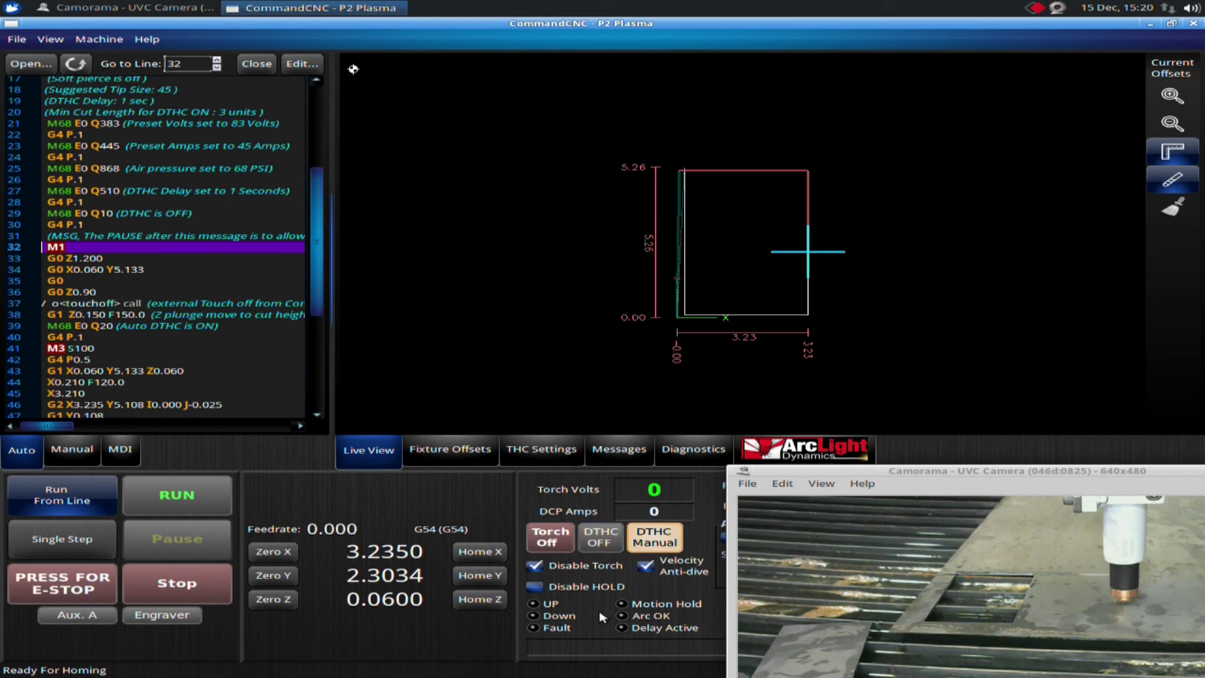
Finish the second rectangle by running from line 32, re-enabling the torch and automatic DTHC on the right edge, and stop the program
click(80, 505)
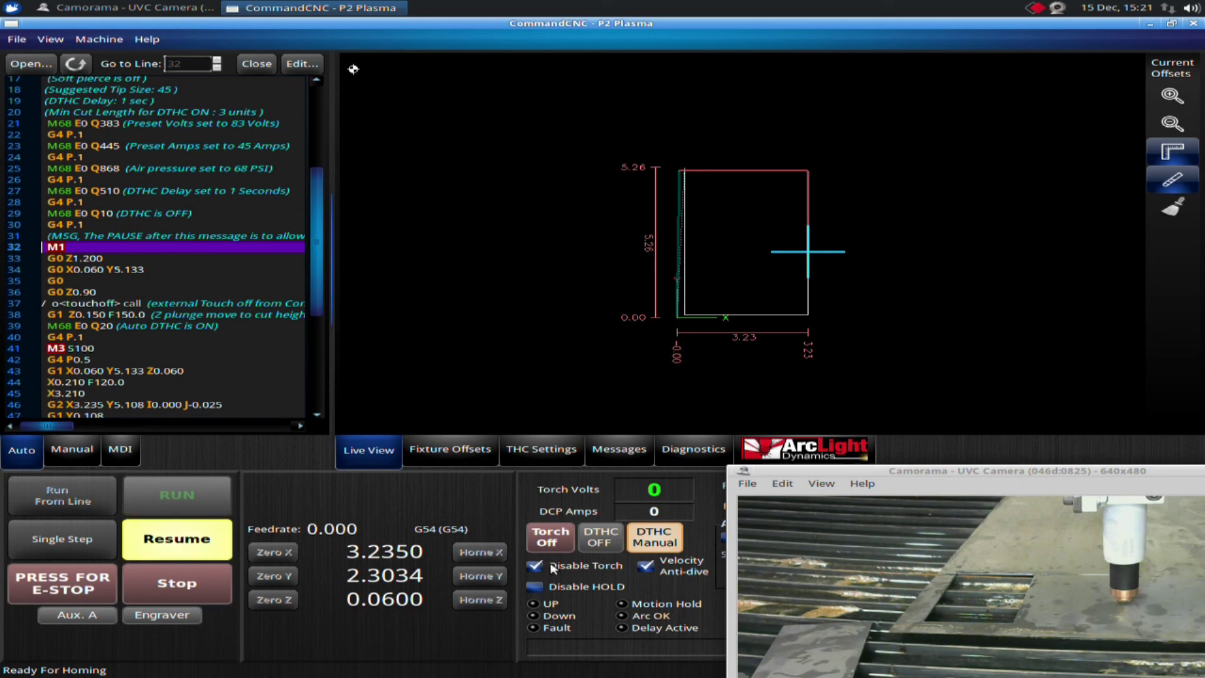
click(176, 539)
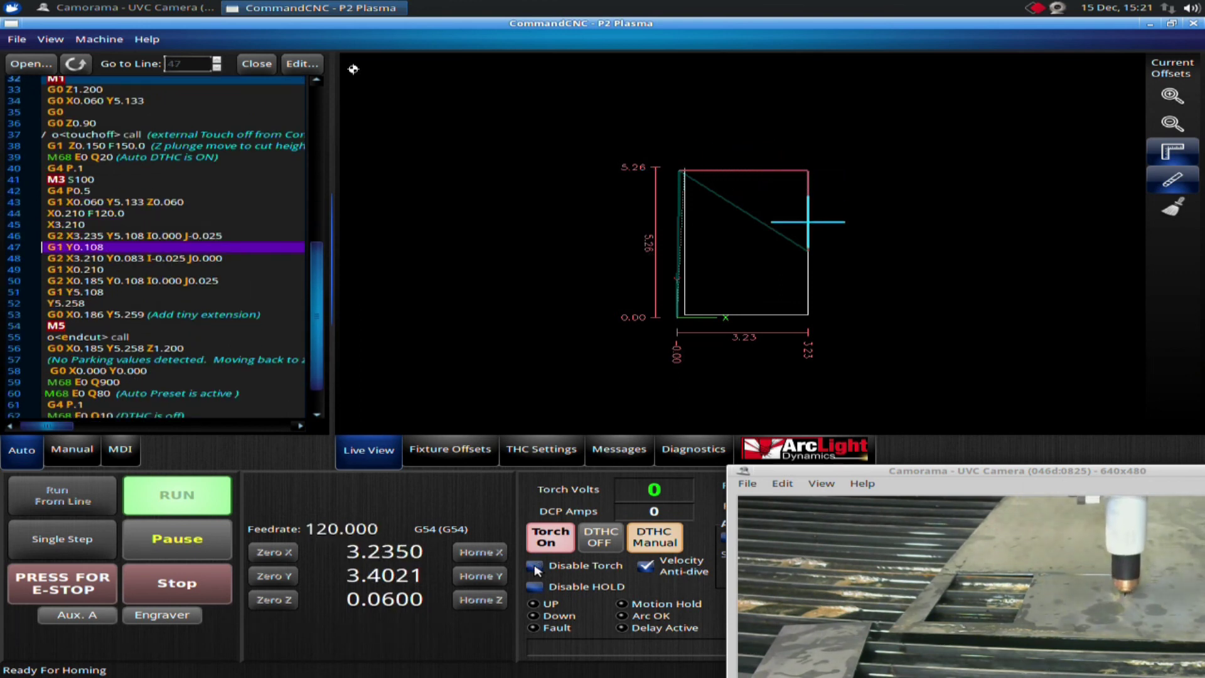
click(645, 540)
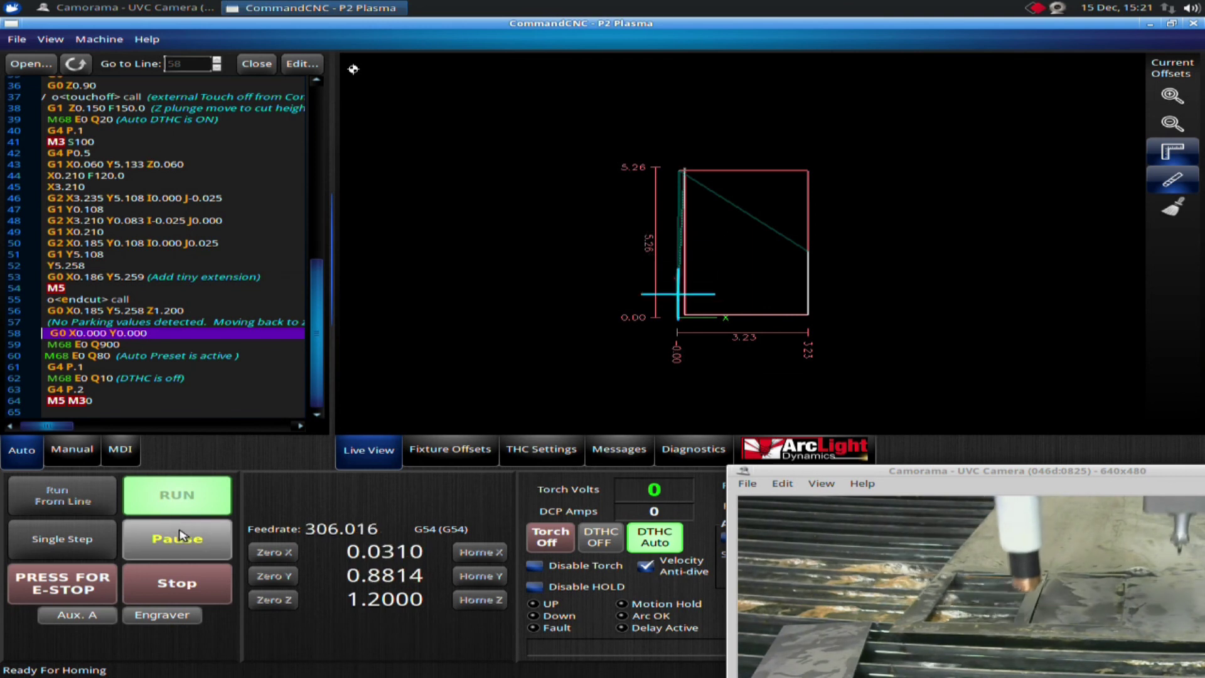
click(177, 586)
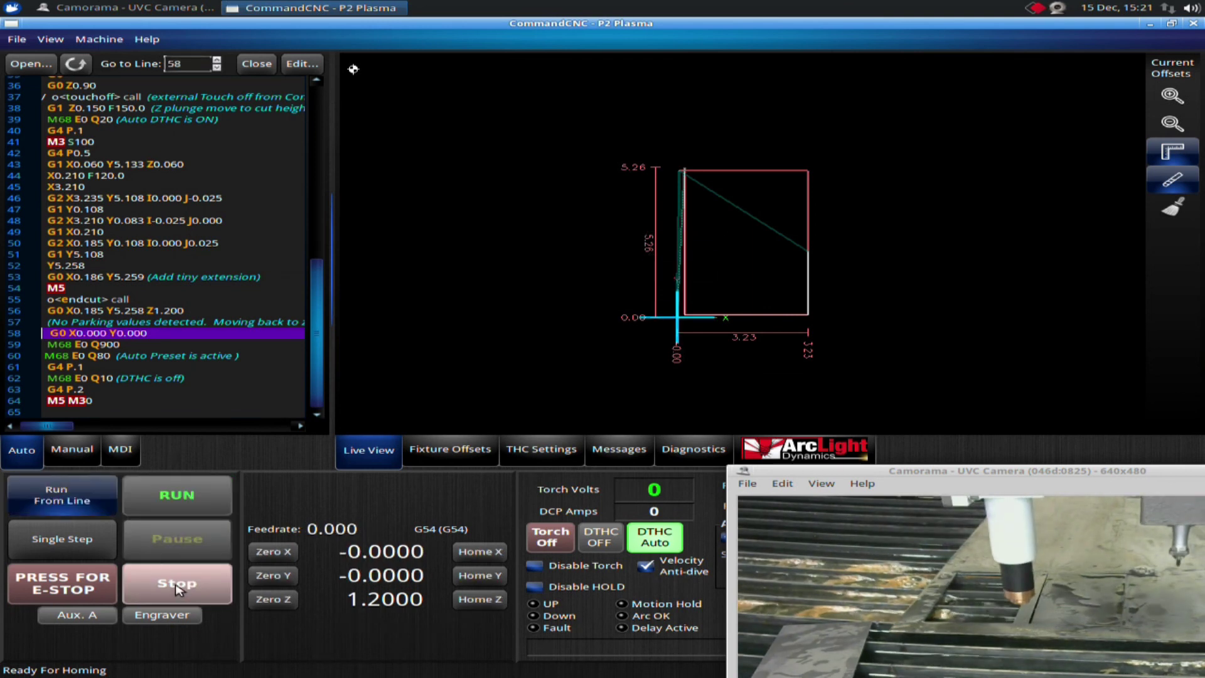